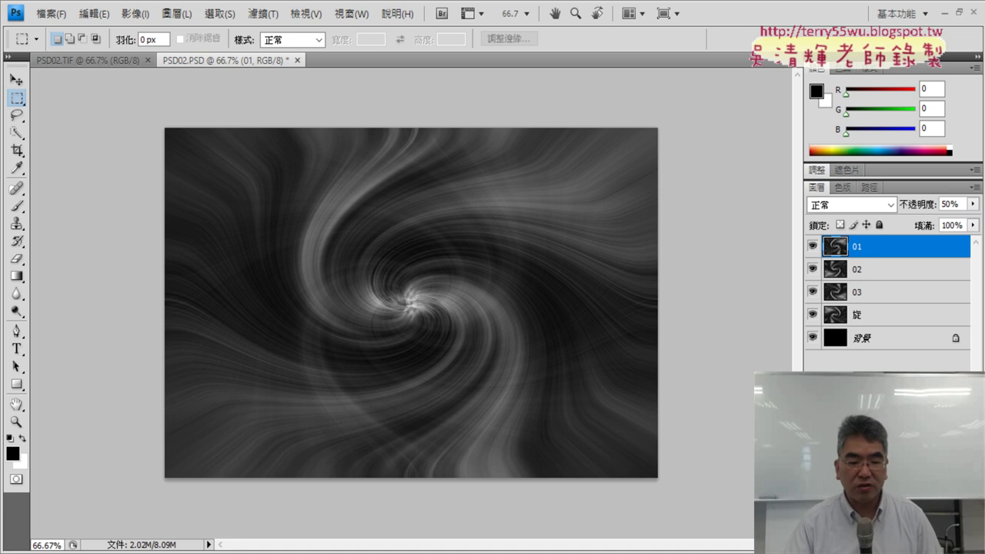
# Step: After checking the exam instructions, open PSD02-1.PSD from folder 210
pyautogui.hotkey('alt', 'Tab')
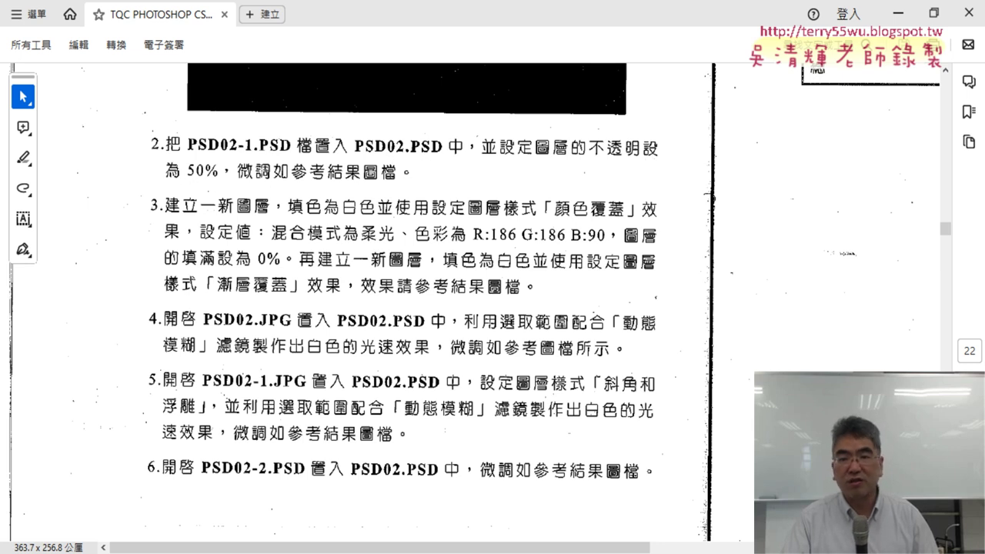
pyautogui.click(897, 14)
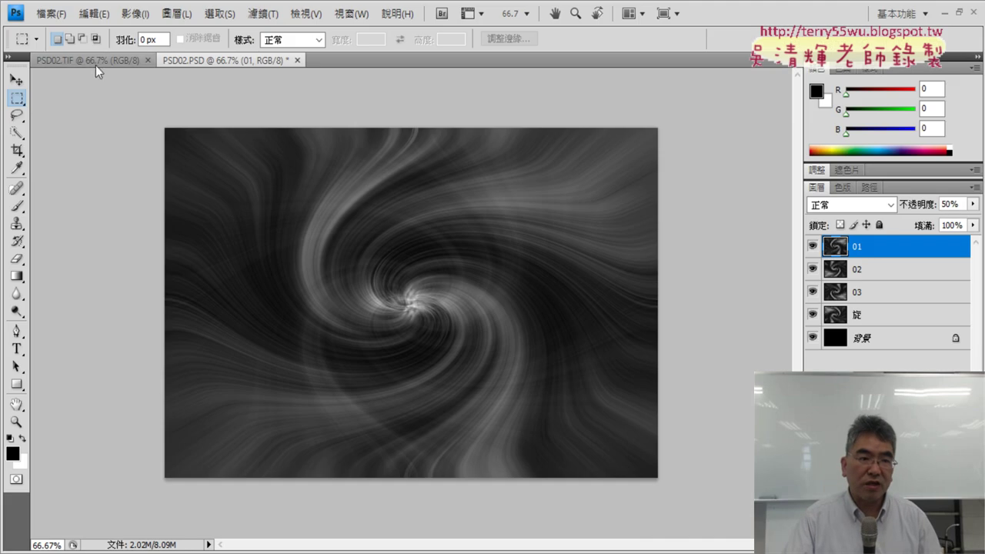
pyautogui.click(50, 13)
pyautogui.click(71, 46)
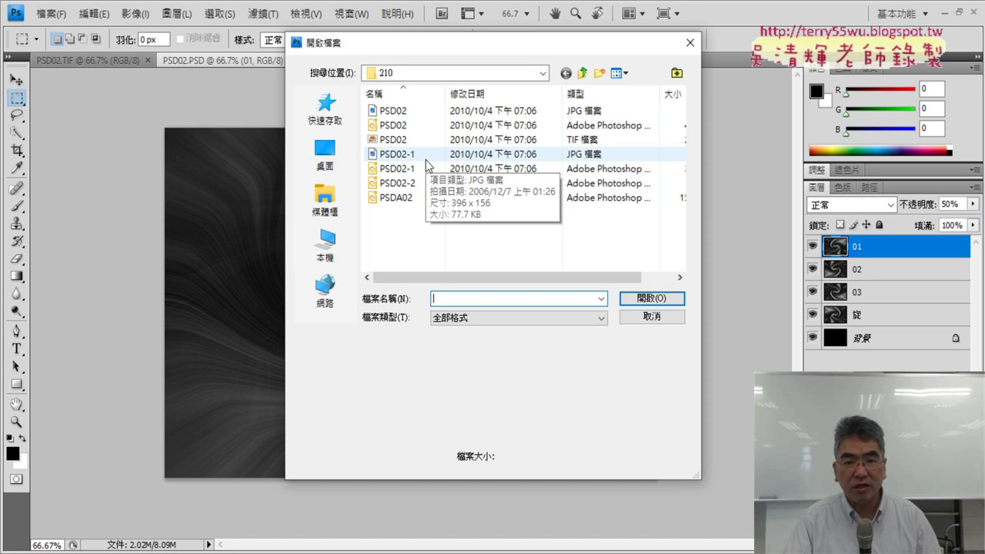
pyautogui.click(424, 169)
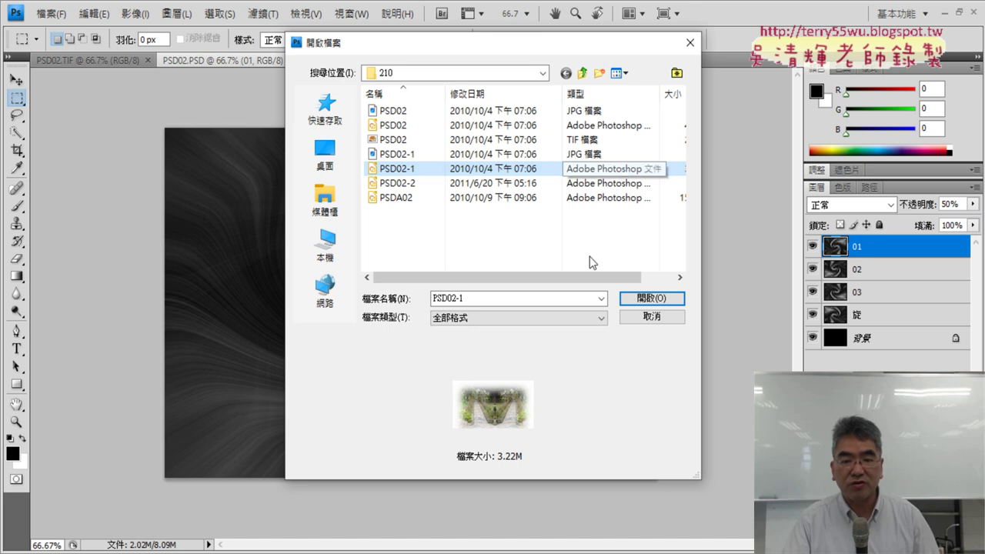
pyautogui.click(649, 298)
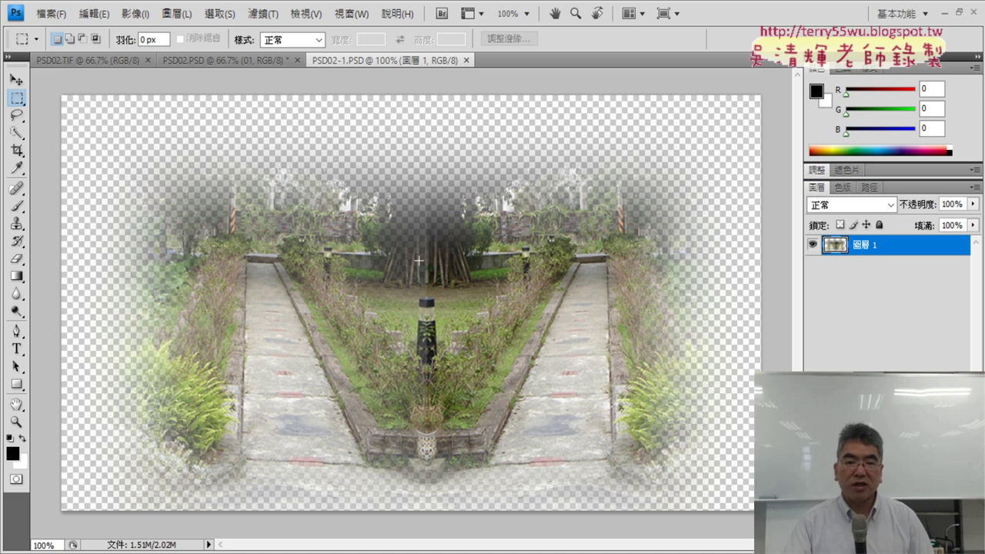
# Step: Duplicate the garden layer into PSD02.PSD and switch to that composite's tab
pyautogui.rightClick(894, 244)
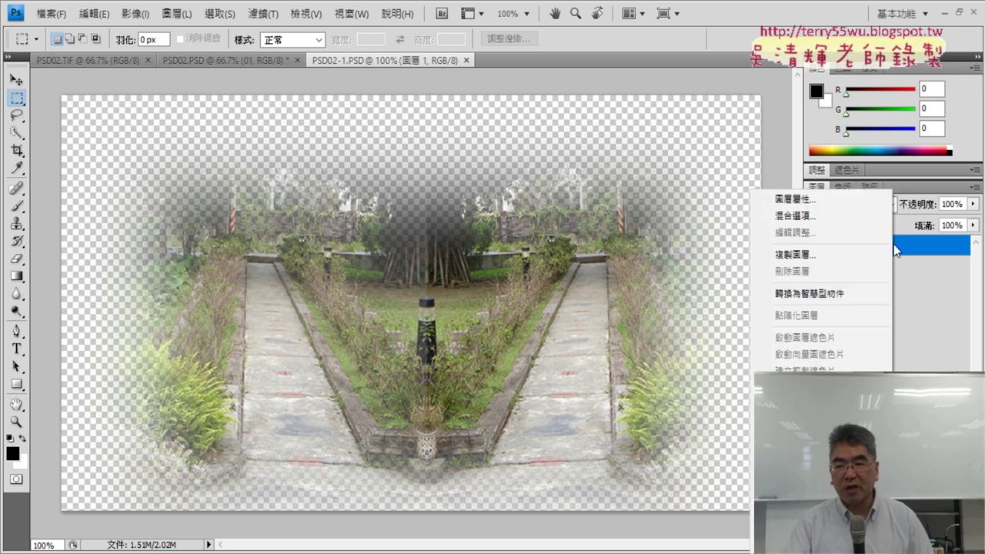
pyautogui.click(852, 254)
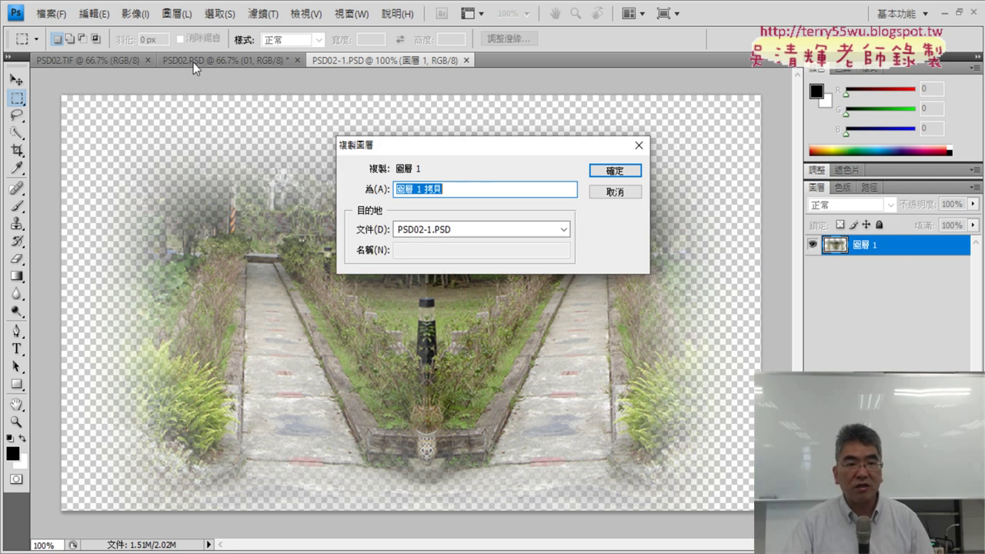
pyautogui.click(462, 230)
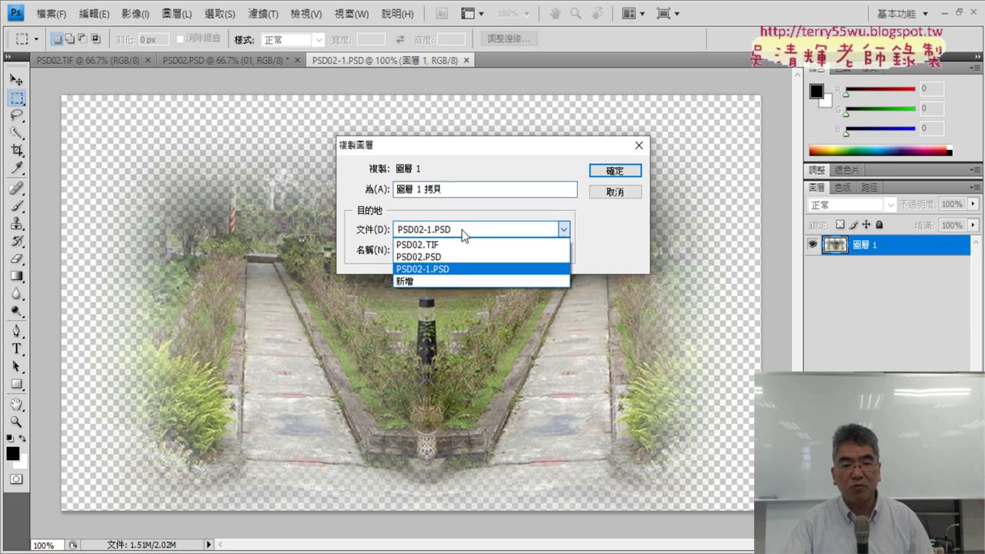
pyautogui.click(444, 257)
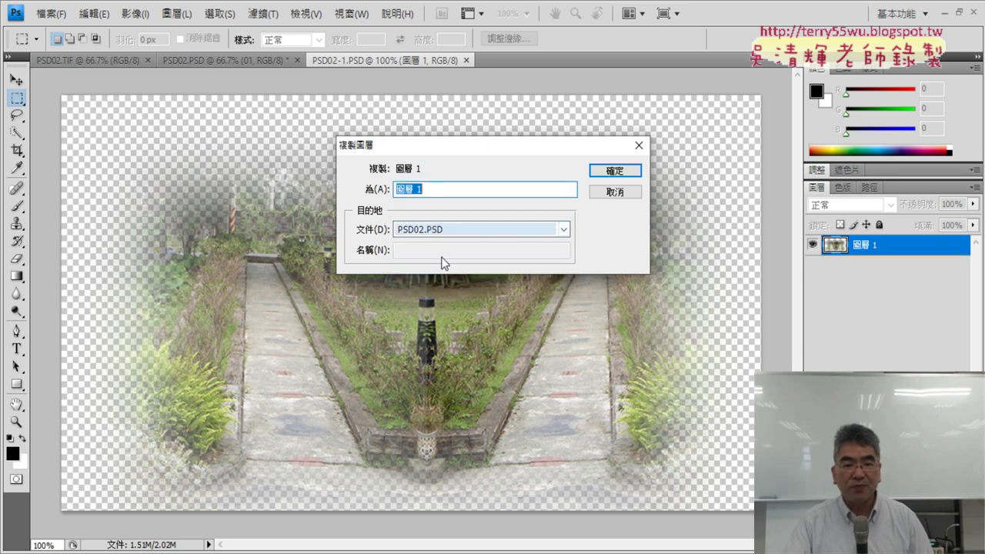
pyautogui.click(615, 170)
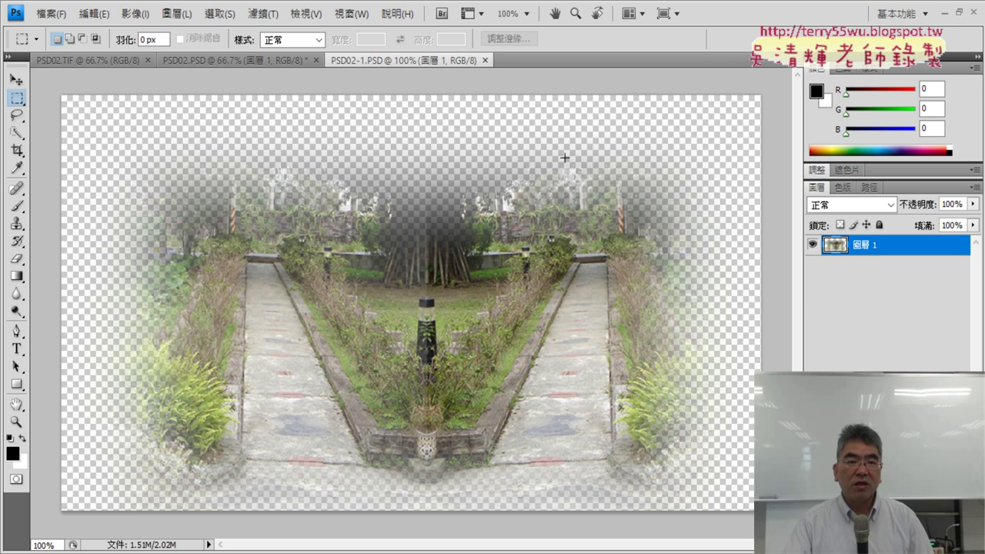
pyautogui.click(233, 57)
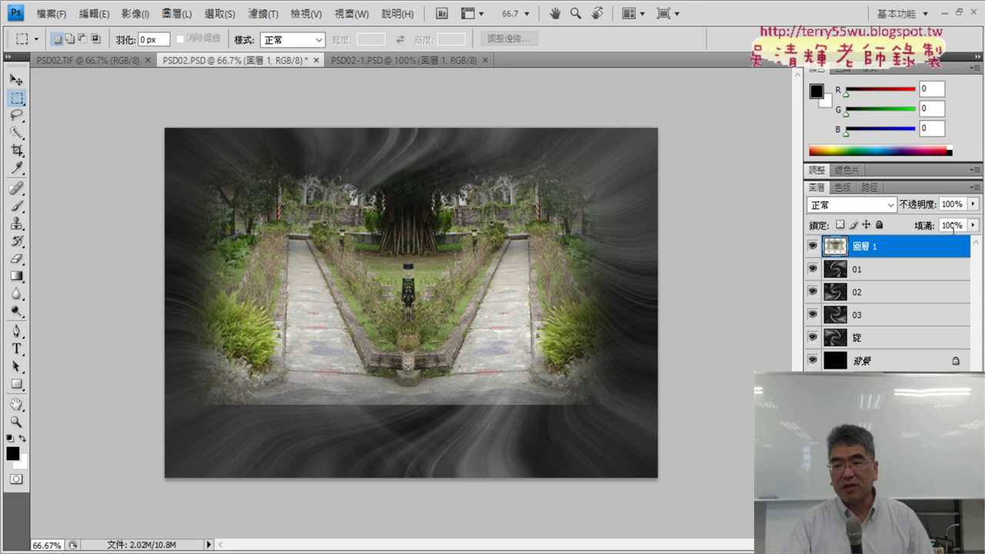
# Step: Set the garden layer's opacity to exactly 50%
pyautogui.hotkey('alt', 'Tab')
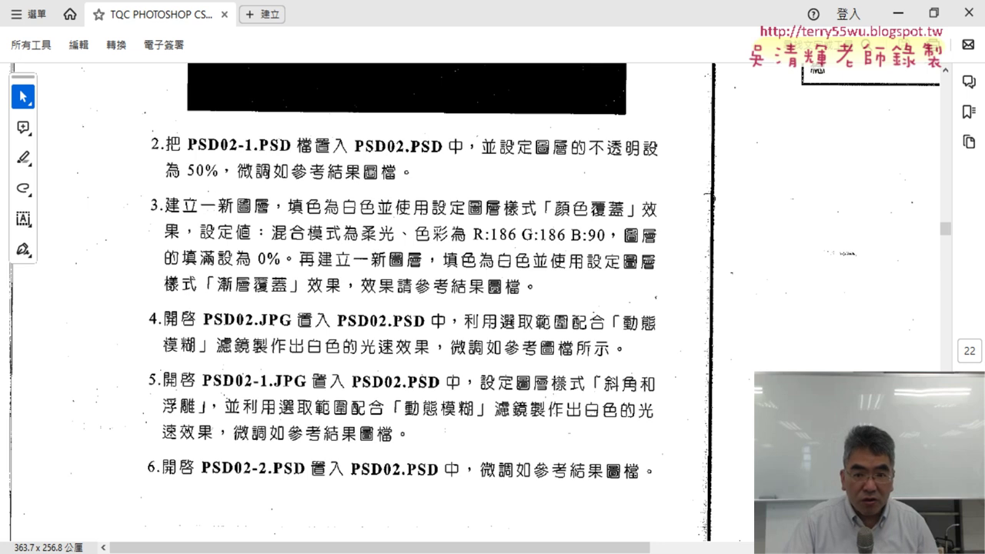
pyautogui.click(897, 13)
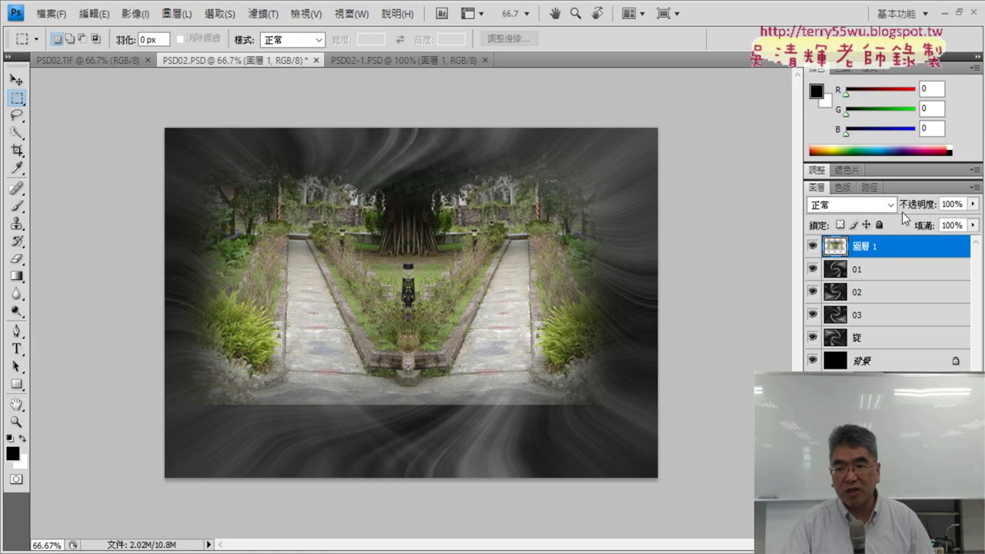
pyautogui.click(972, 205)
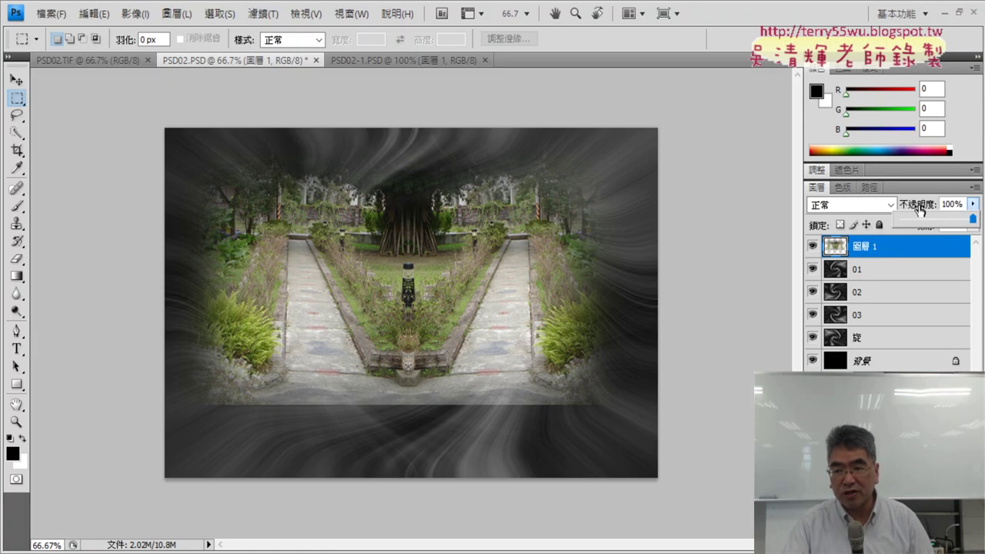
pyautogui.moveTo(972, 219); pyautogui.dragTo(935, 233)
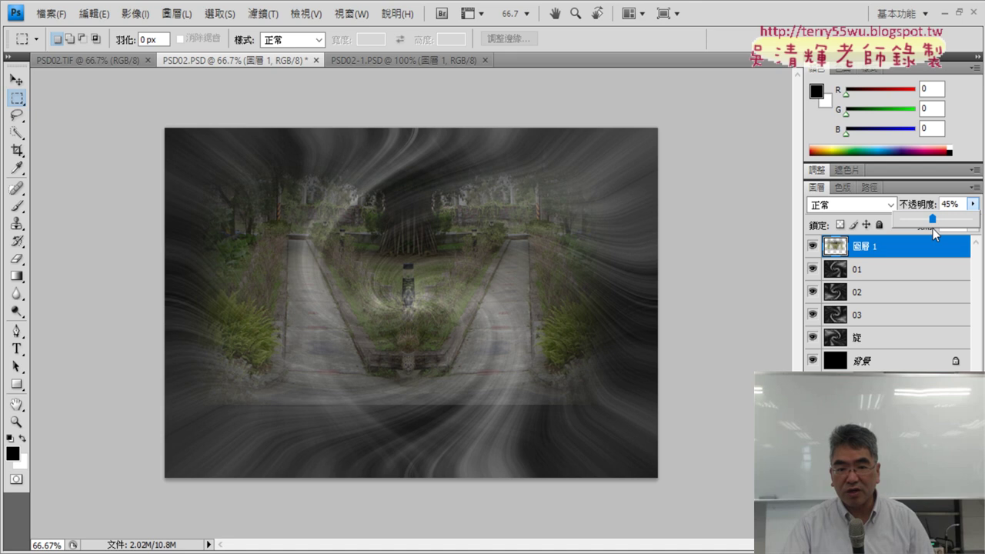
pyautogui.click(950, 203)
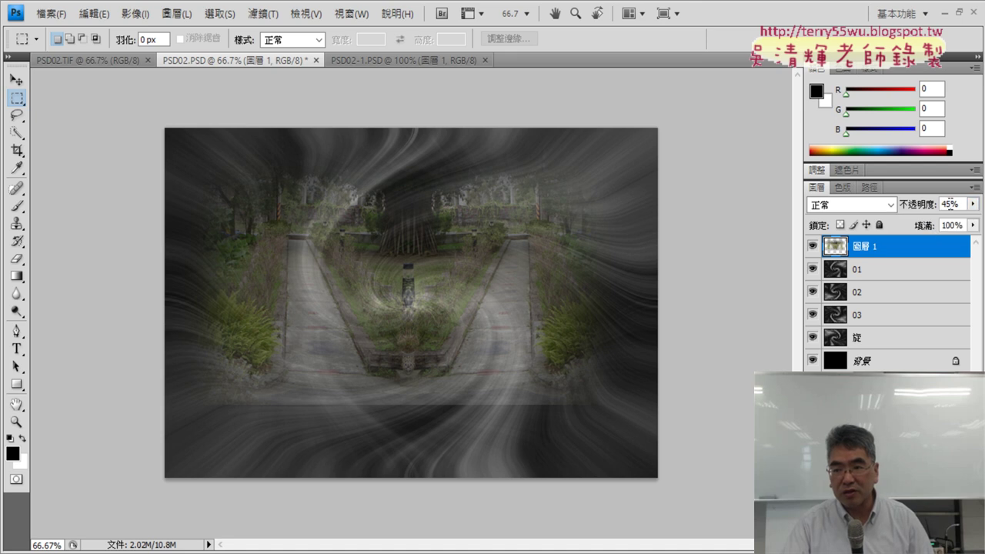
pyautogui.click(972, 204)
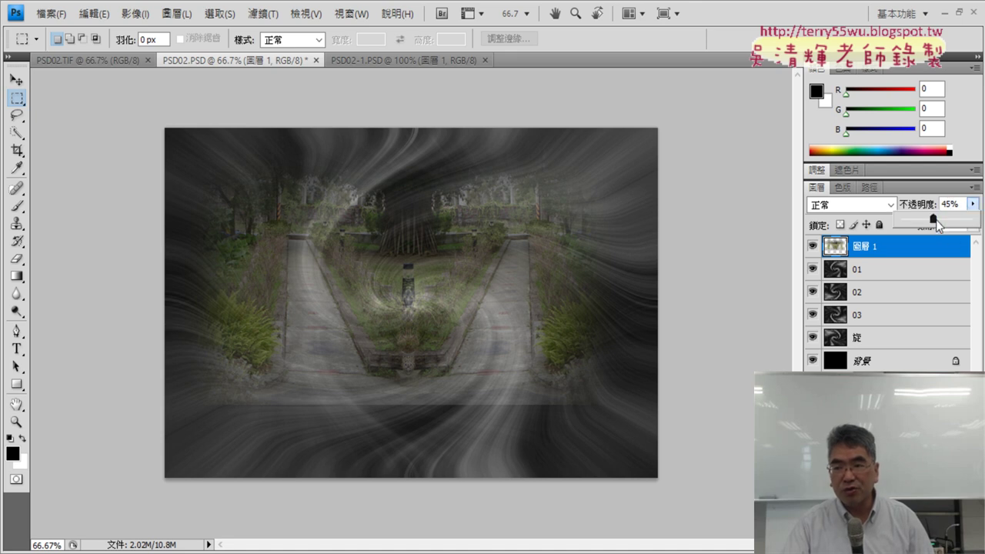
pyautogui.moveTo(927, 219)
pyautogui.mouseDown()
pyautogui.moveTo(913, 217)
pyautogui.moveTo(935, 220)
pyautogui.mouseUp()
pyautogui.click(951, 203)
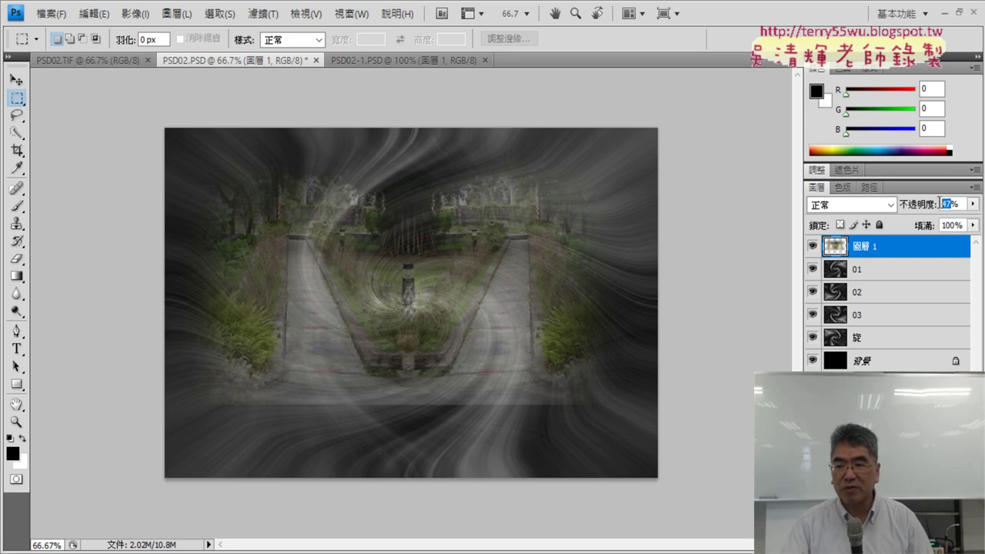
pyautogui.write('5')
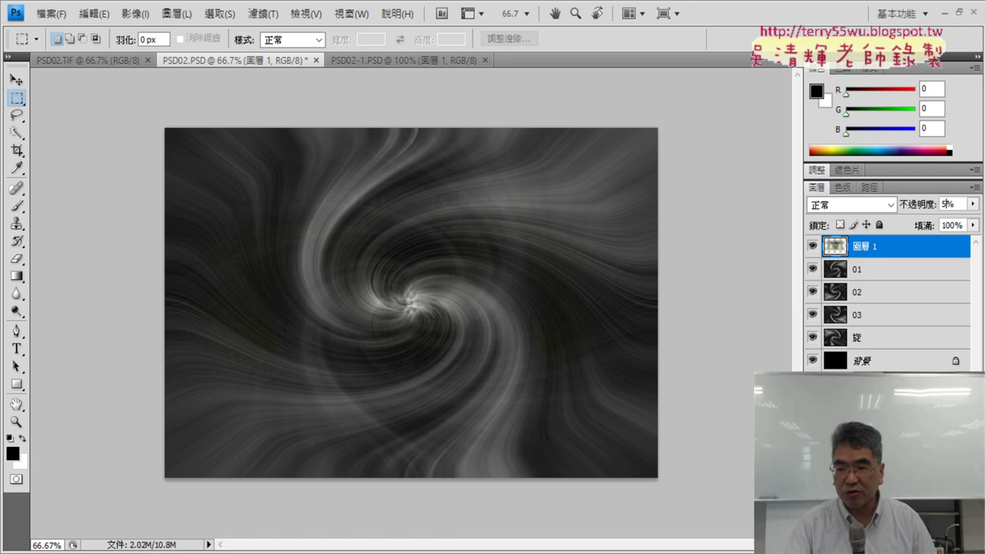
pyautogui.write('0')
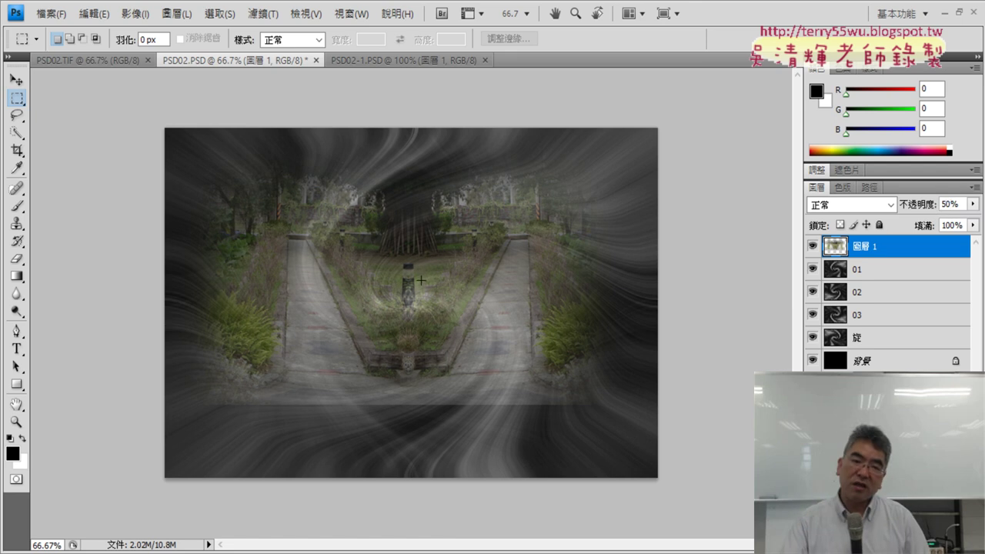
# Step: Compare against the PSD02.TIF reference poster, then bring up the exam instructions
pyautogui.click(89, 59)
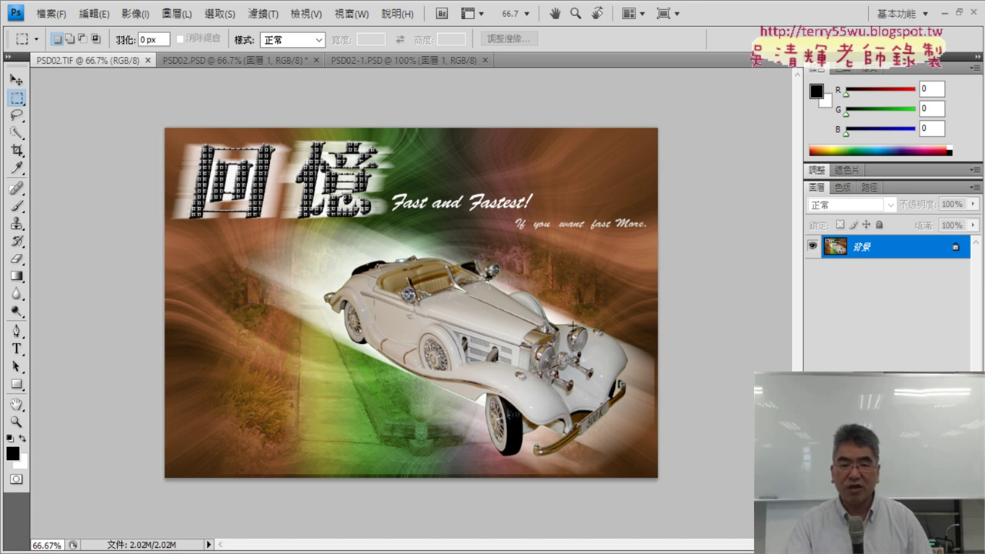
pyautogui.click(215, 58)
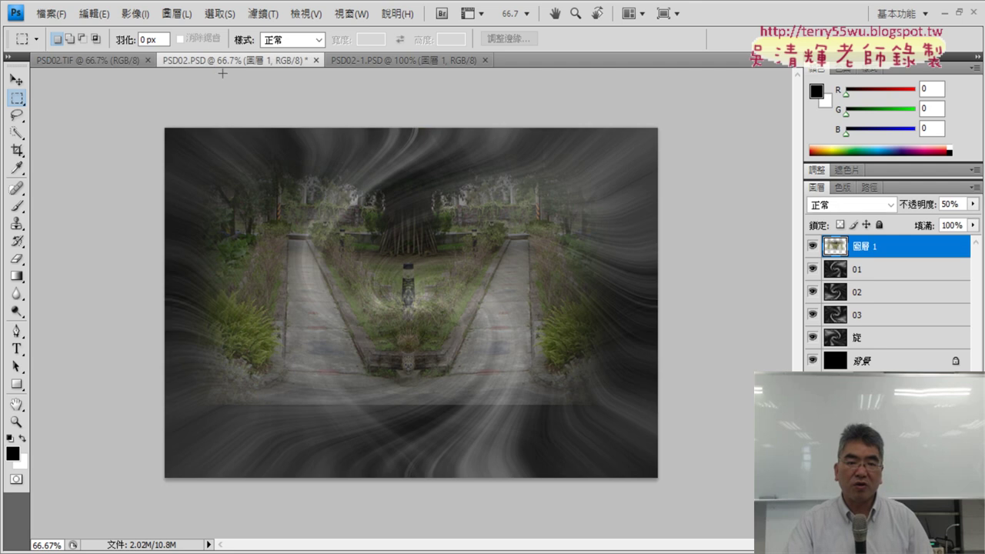
pyautogui.hotkey('alt', 'Tab')
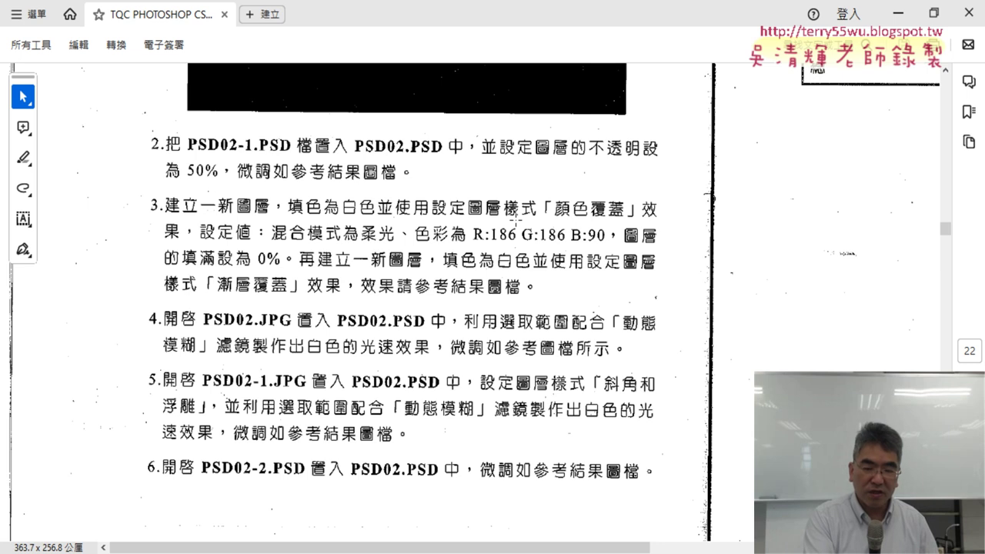
# Step: Mark step 3's Color Overlay, Soft Light, R:186 and 0% fill requirements, clear marks, return to Photoshop
pyautogui.moveTo(537, 223)
pyautogui.mouseDown()
pyautogui.moveTo(473, 217)
pyautogui.moveTo(527, 231)
pyautogui.mouseUp()
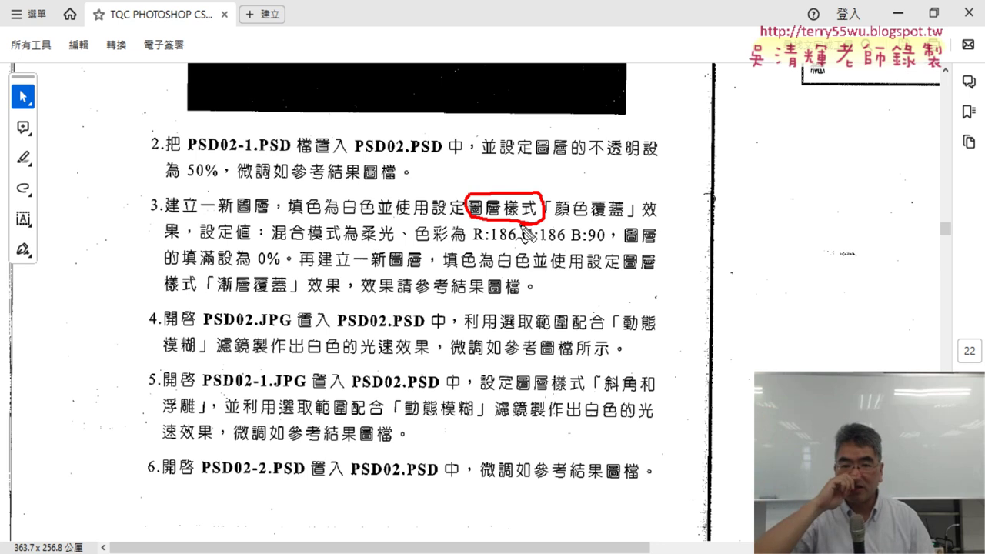
pyautogui.moveTo(557, 219); pyautogui.dragTo(648, 231)
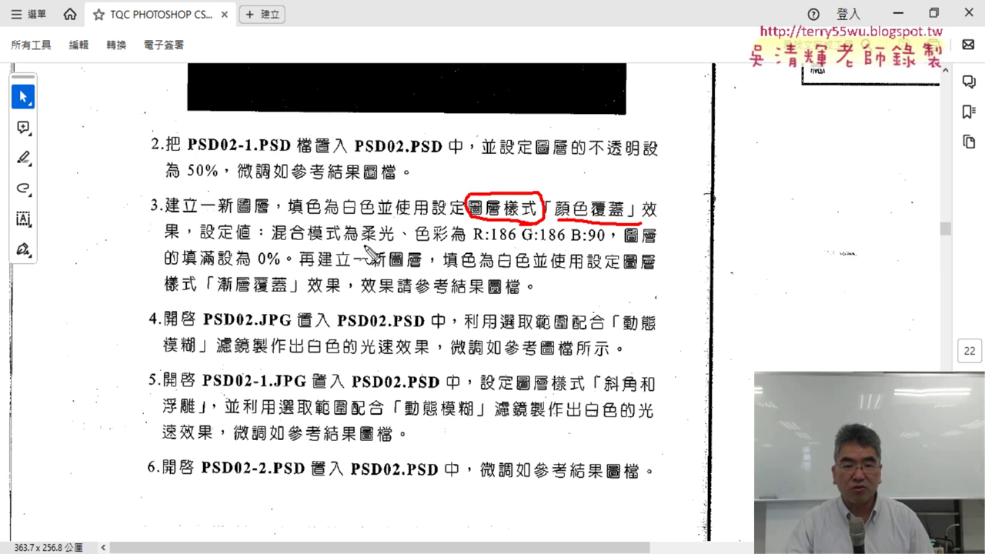
pyautogui.moveTo(362, 247); pyautogui.dragTo(394, 245)
pyautogui.moveTo(490, 243); pyautogui.dragTo(608, 247)
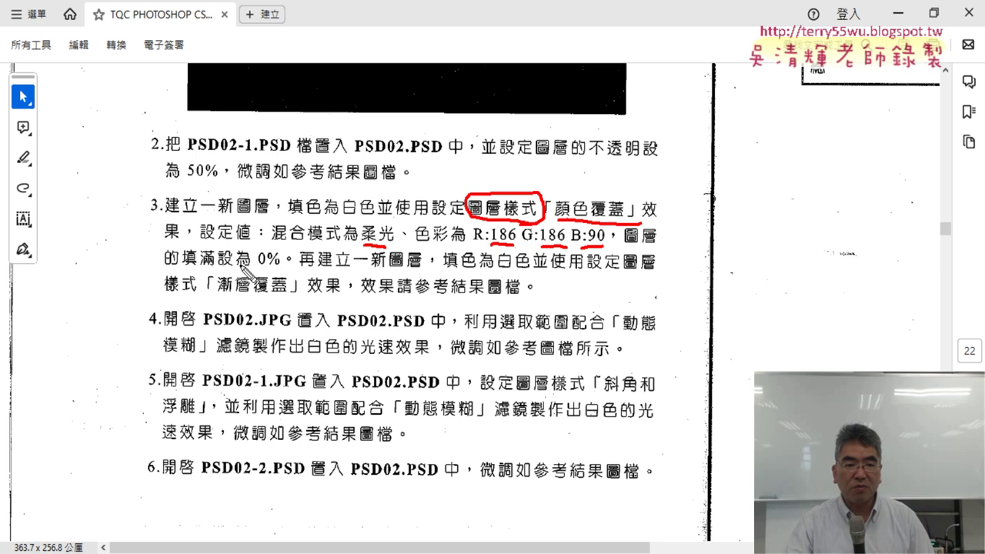
pyautogui.moveTo(258, 267); pyautogui.dragTo(281, 266)
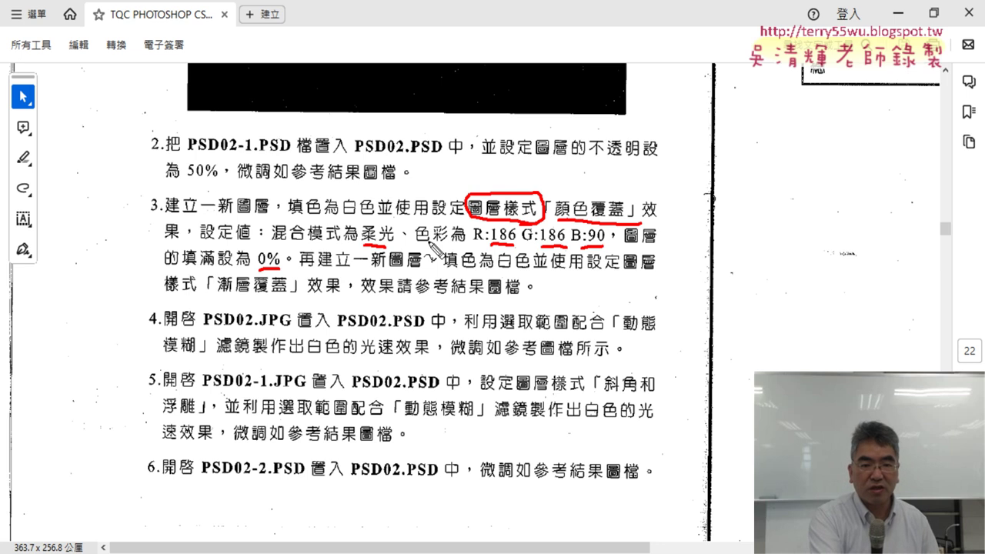
pyautogui.press('Escape')
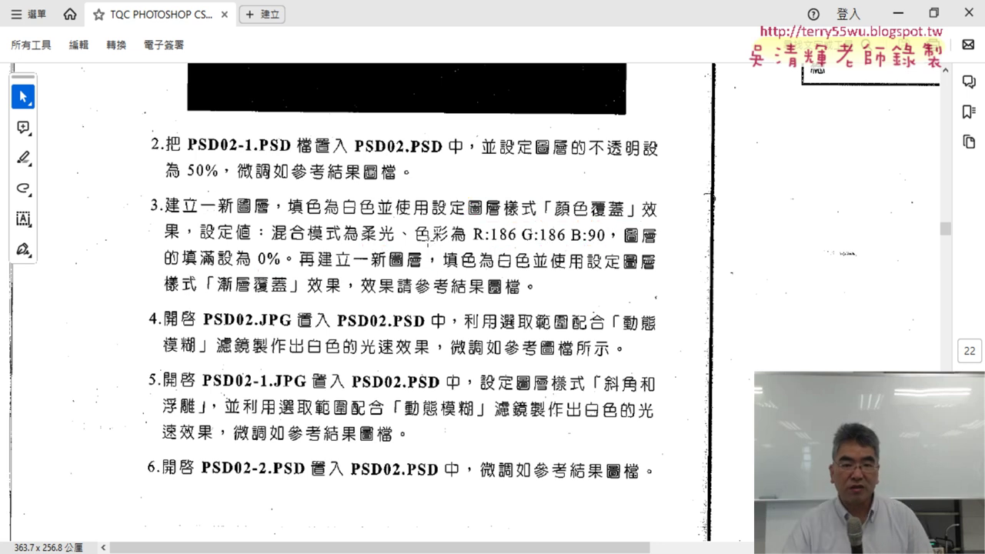
pyautogui.hotkey('alt', 'Tab')
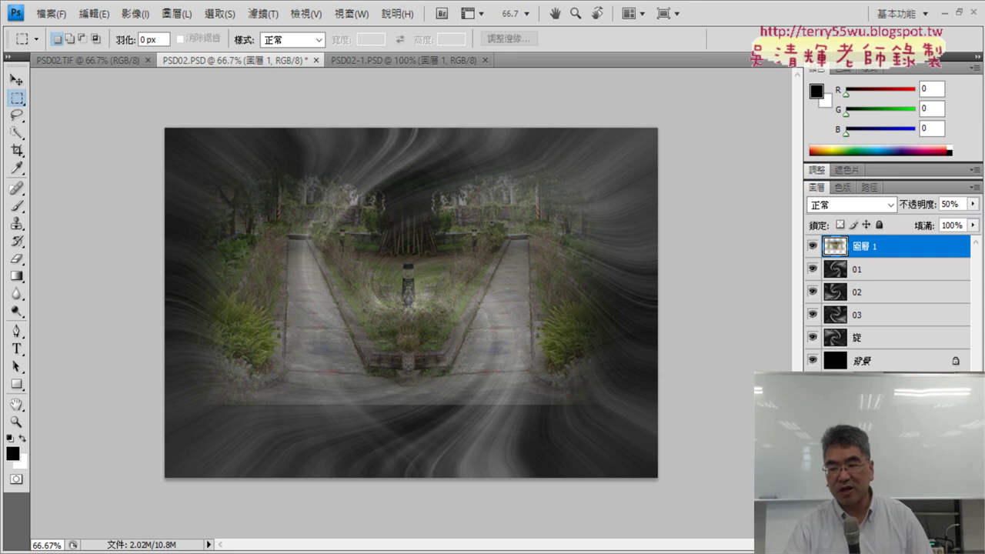
# Step: Add a new empty layer 圖層 2 above 圖層 1, then view the instructions
pyautogui.hotkey('ctrl', 'shift', 'alt', 'n')
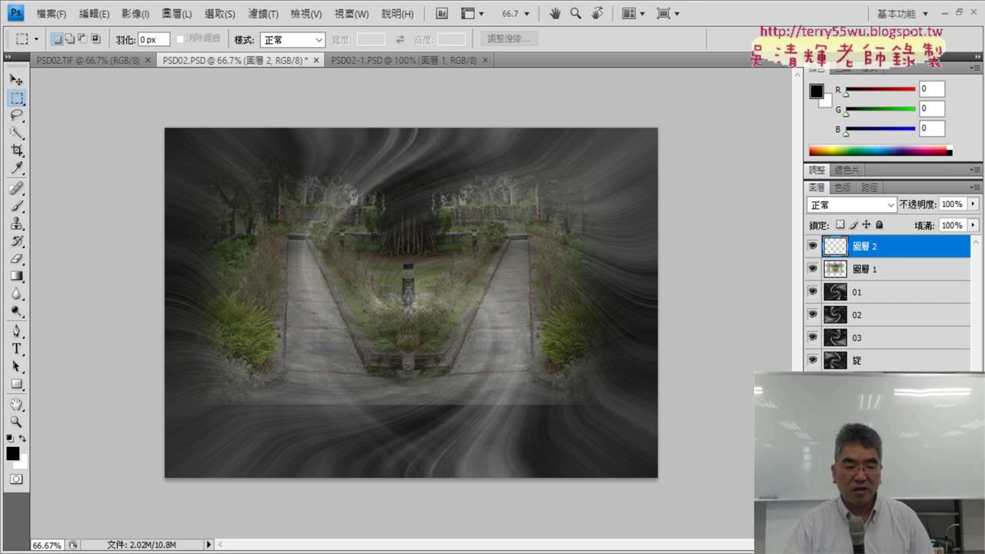
pyautogui.hotkey('alt', 'Tab')
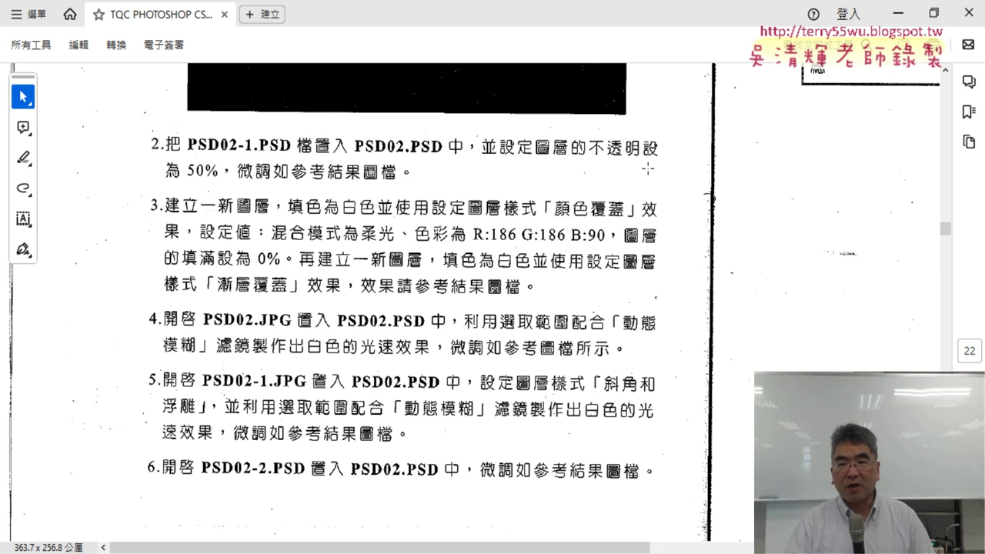
# Step: Switch from the PDF instructions back to the PSD02.PSD composite
pyautogui.hotkey('alt', 'Tab')
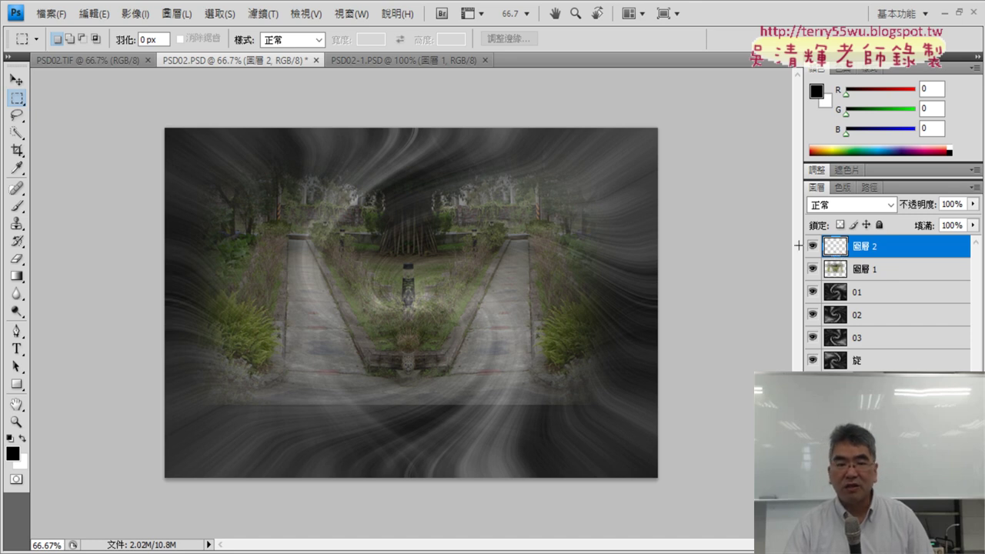
# Step: Fill 圖層 2 with solid white using Edit > Fill
pyautogui.click(95, 15)
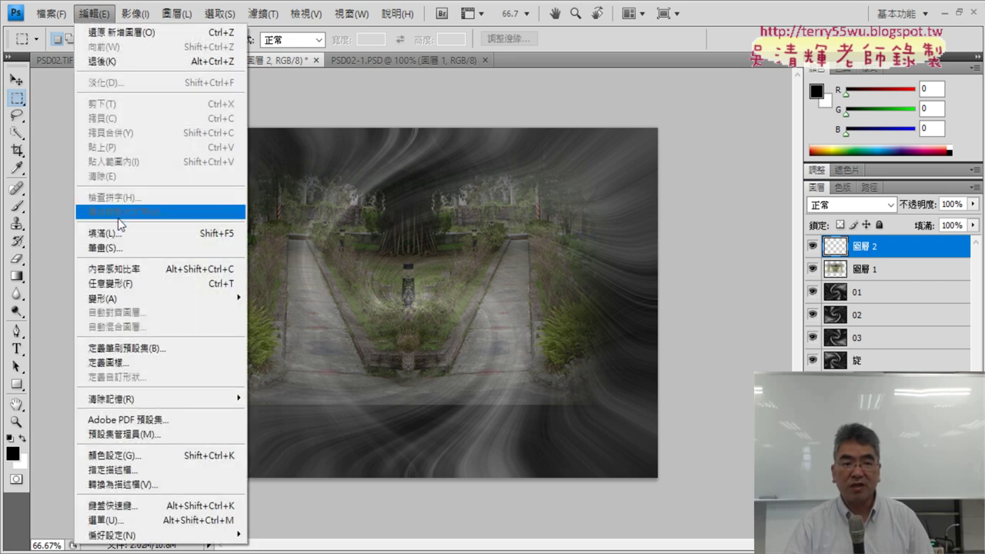
pyautogui.click(104, 234)
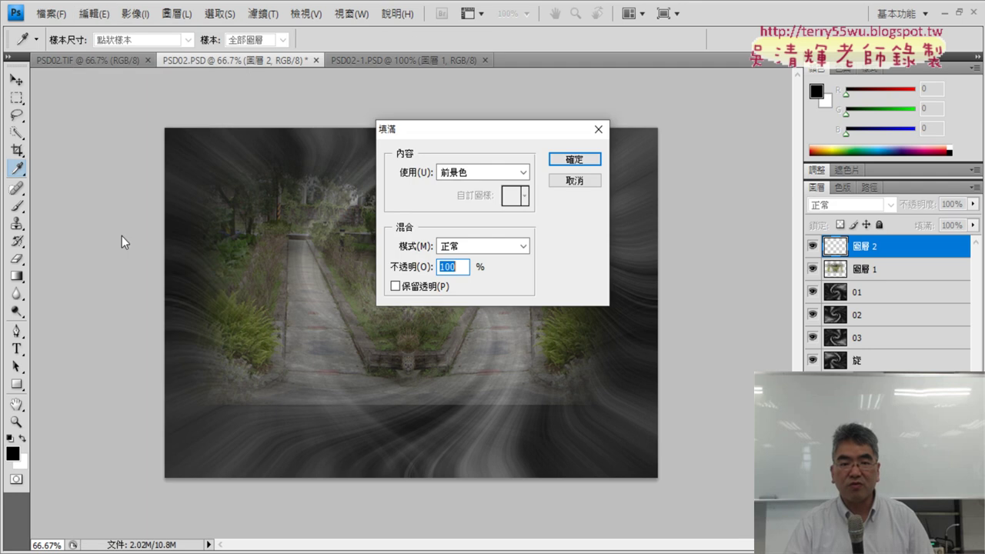
pyautogui.click(485, 174)
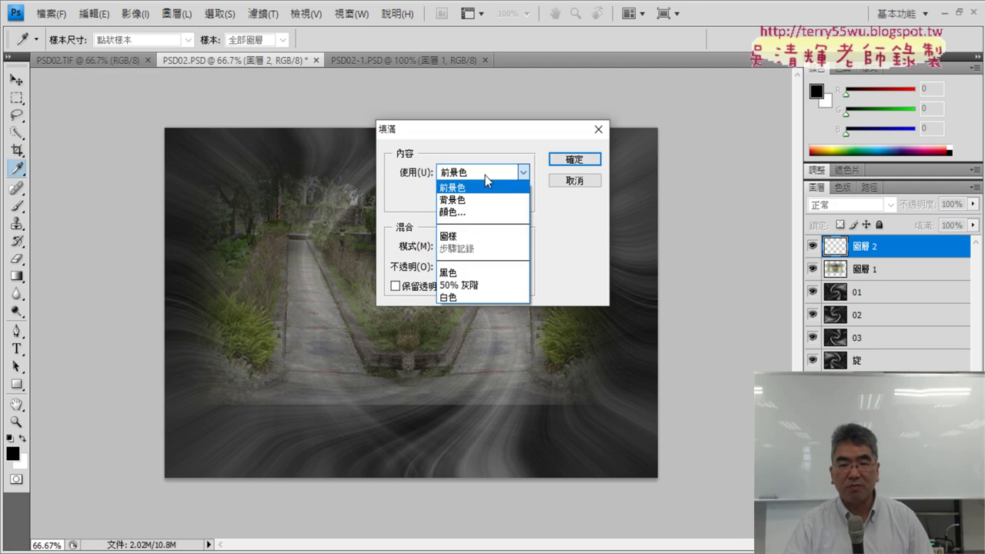
pyautogui.click(482, 295)
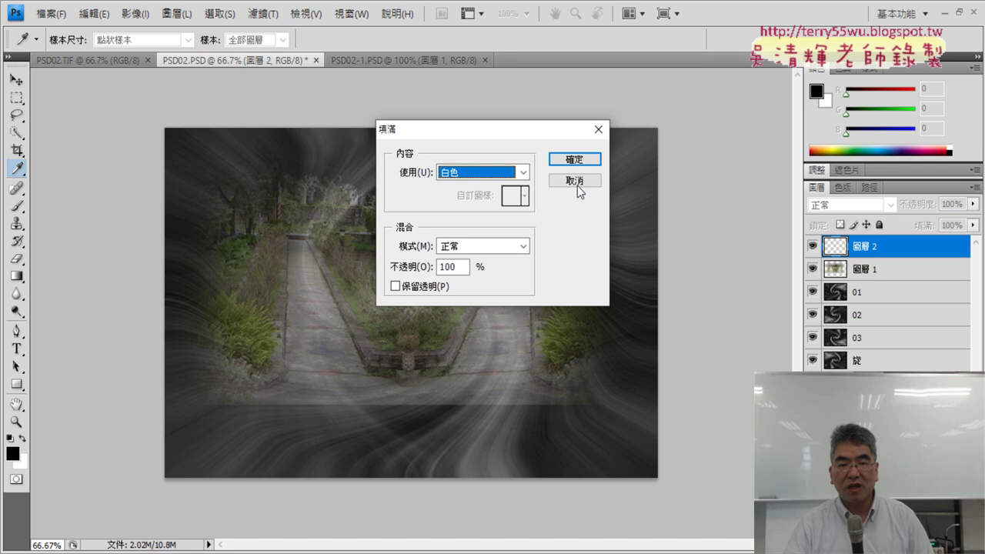
pyautogui.click(575, 159)
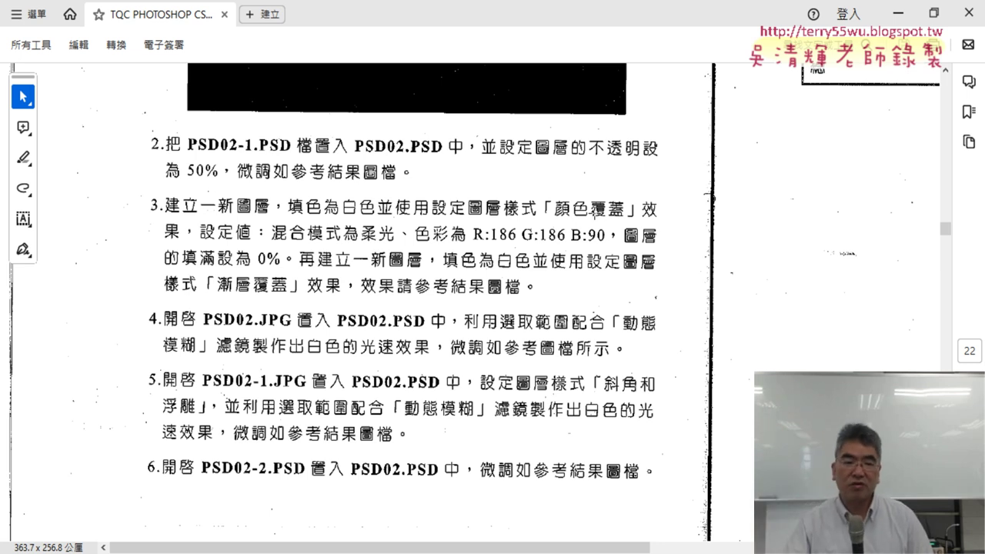
# Step: Minimize the PDF viewer to reveal Photoshop with the white 圖層 2
pyautogui.click(898, 13)
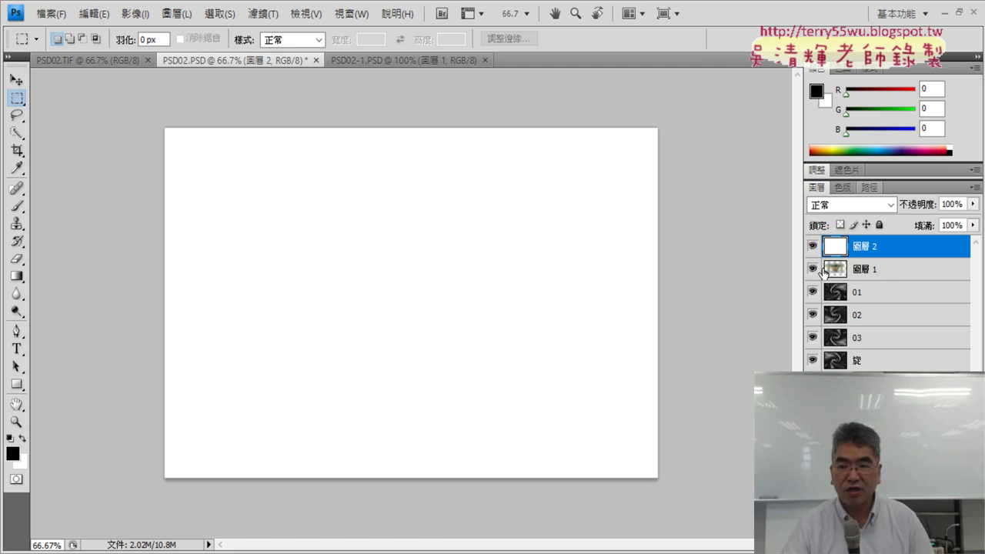
# Step: Enable Color Overlay on 圖層 2 and enter the colour R186 G186 B90
pyautogui.doubleClick(839, 248)
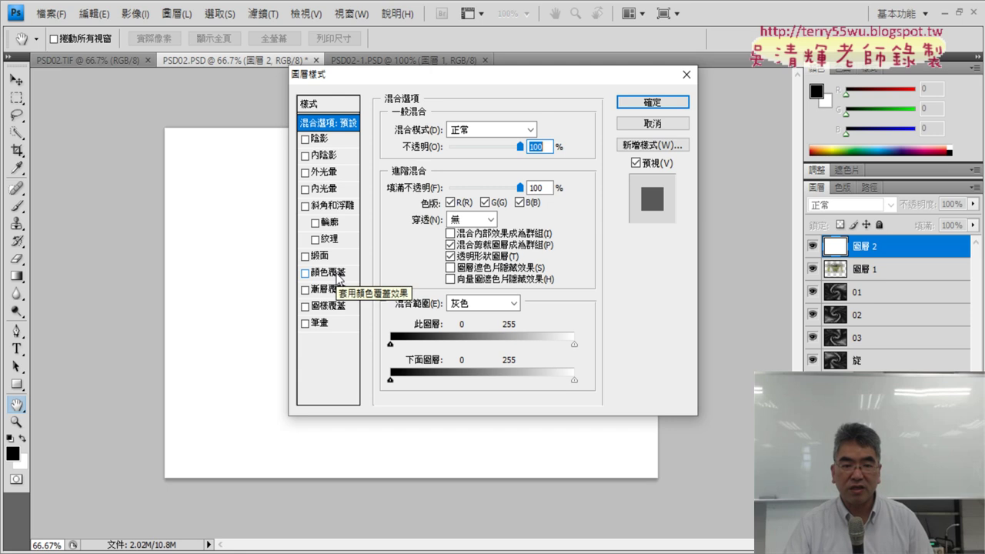
pyautogui.click(337, 274)
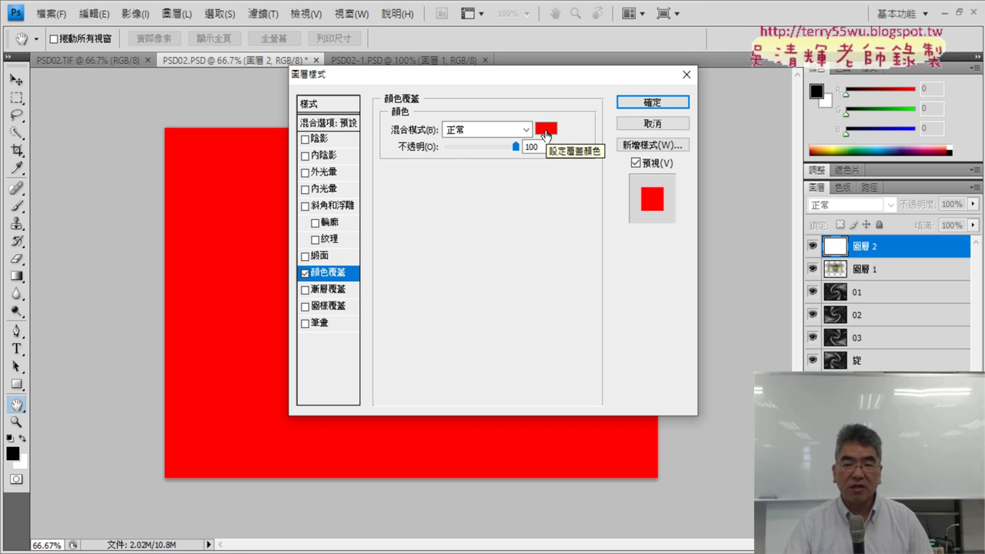
pyautogui.click(546, 131)
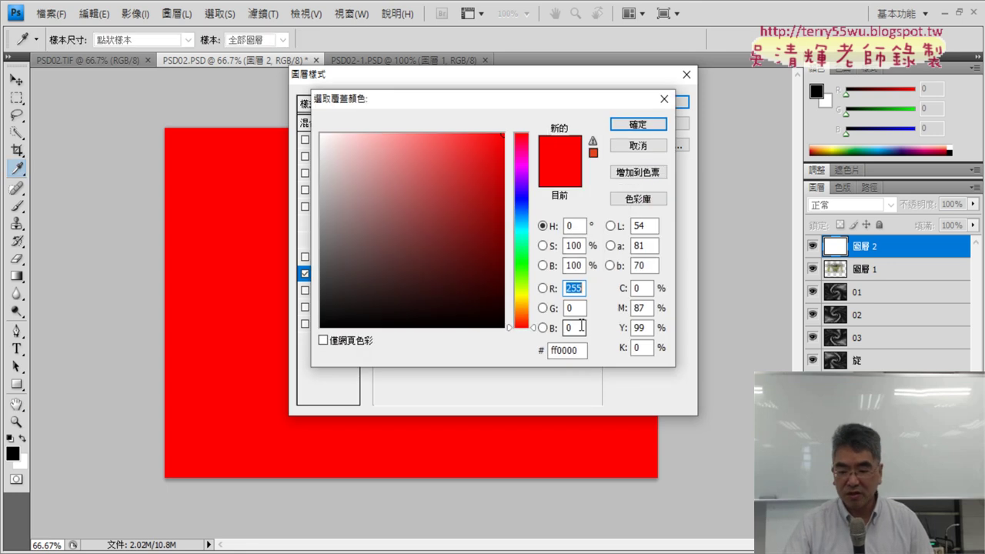
pyautogui.write('186')
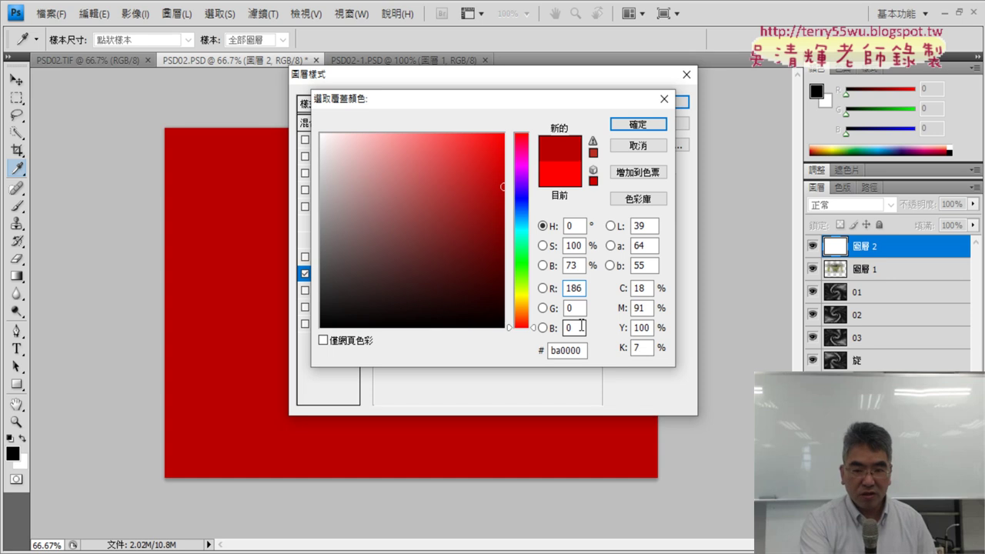
pyautogui.press('Tab')
pyautogui.write('186')
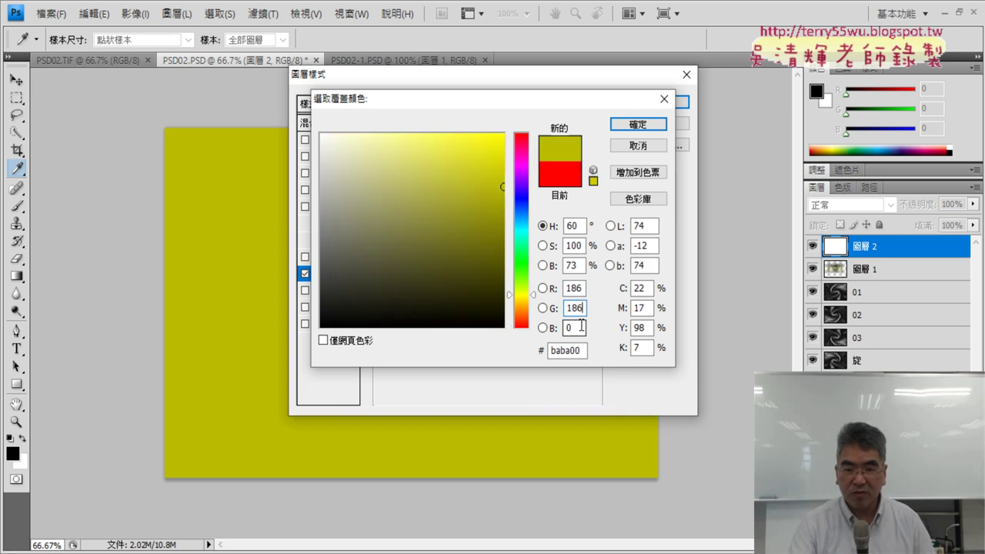
pyautogui.press('Tab')
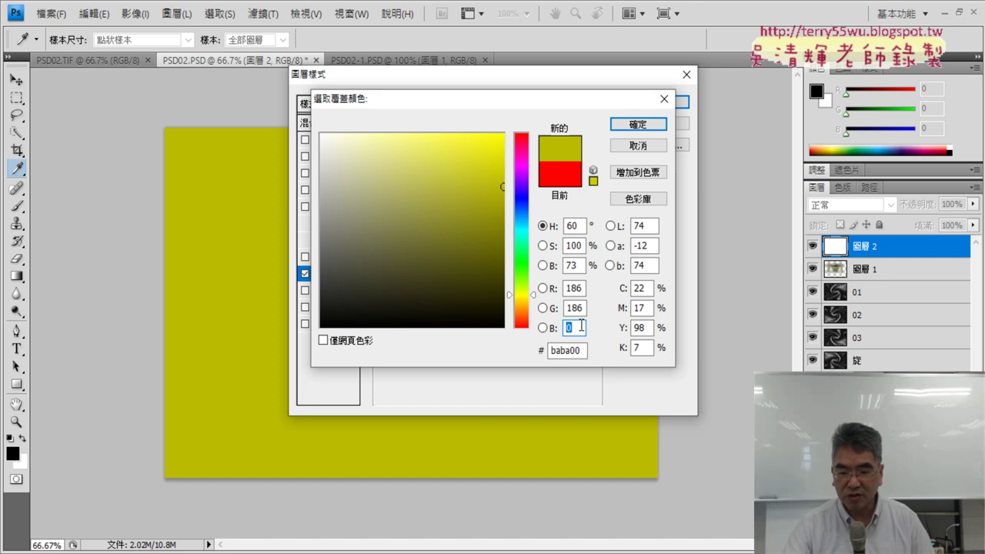
pyautogui.write('90')
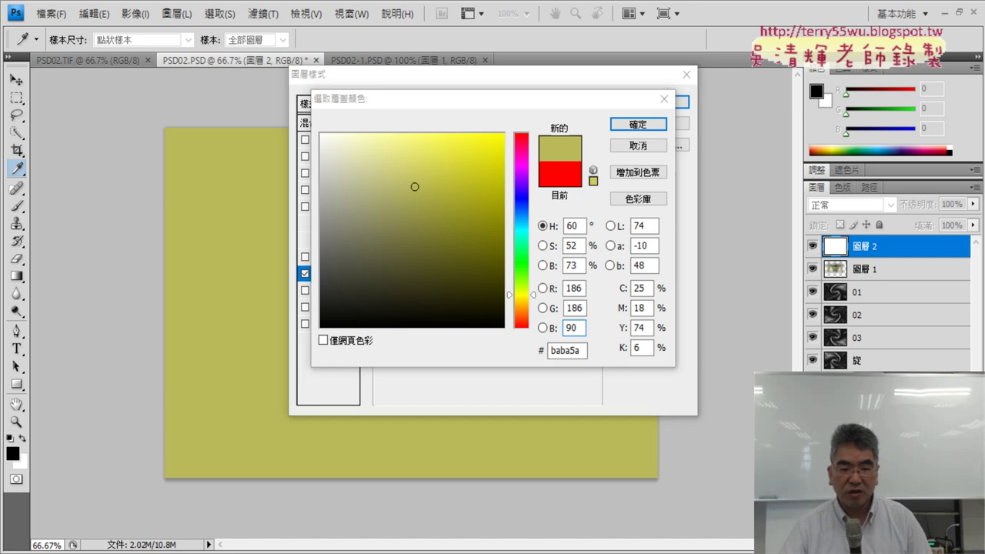
# Step: Verify the values against the instructions, then accept the colour and apply the overlay
pyautogui.hotkey('alt', 'Tab')
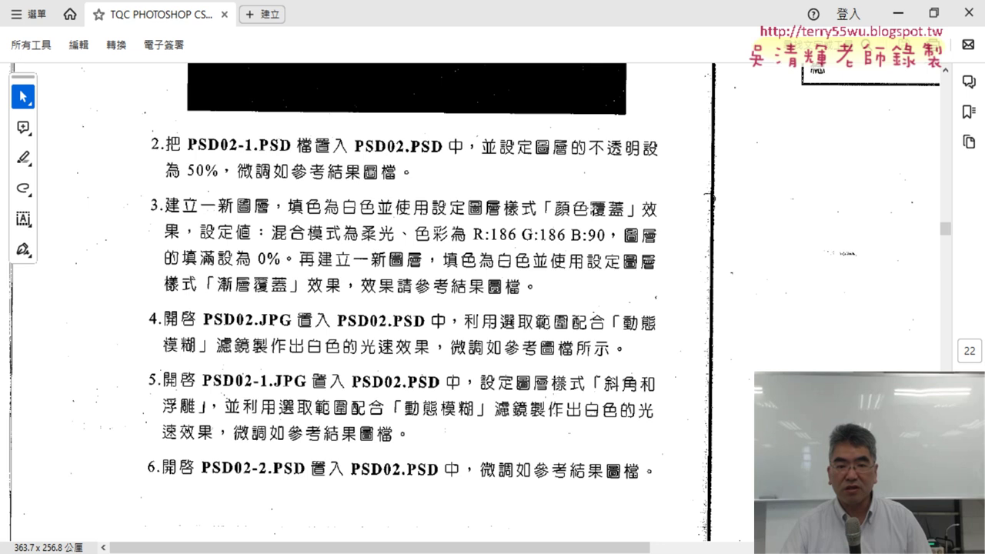
pyautogui.click(897, 13)
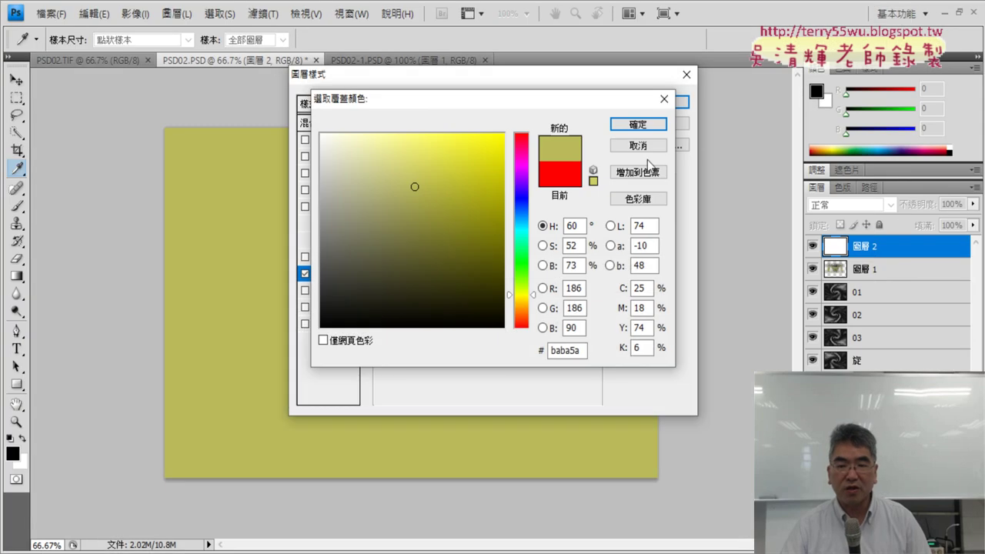
pyautogui.click(653, 129)
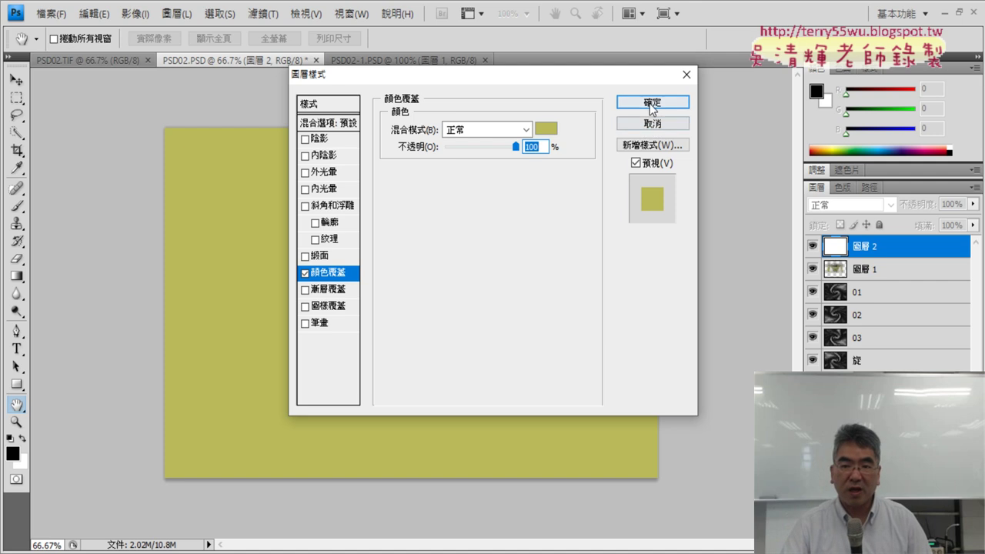
pyautogui.click(650, 102)
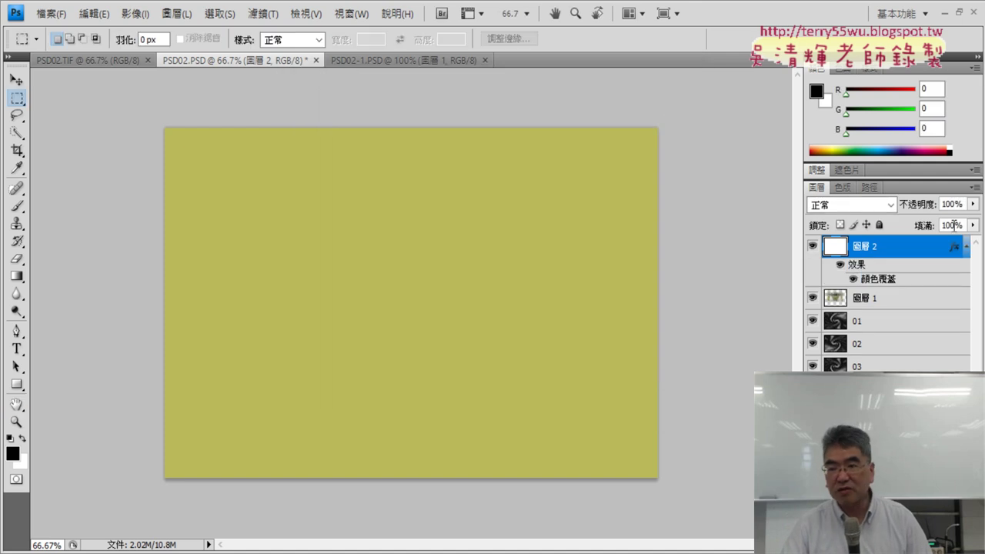
pyautogui.click(931, 224)
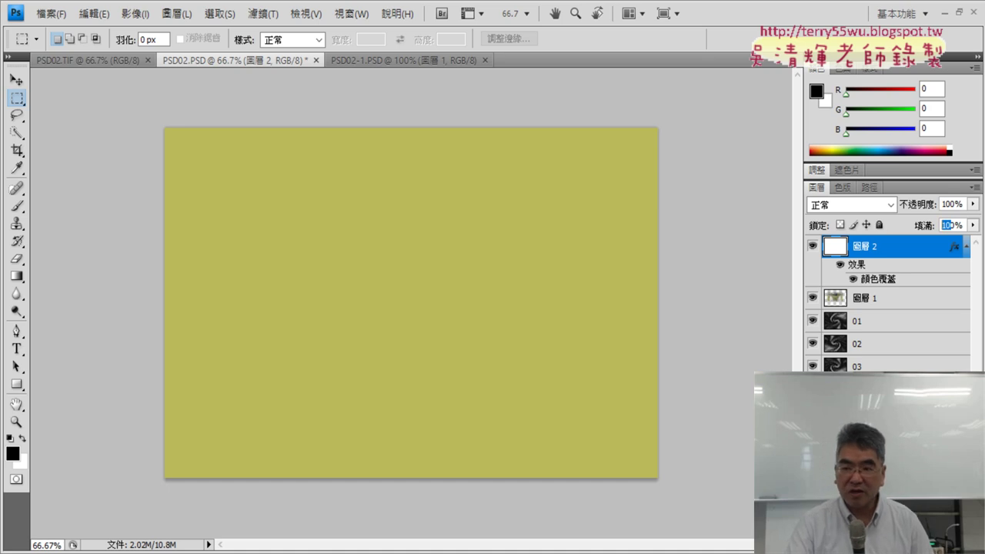
pyautogui.write('0')
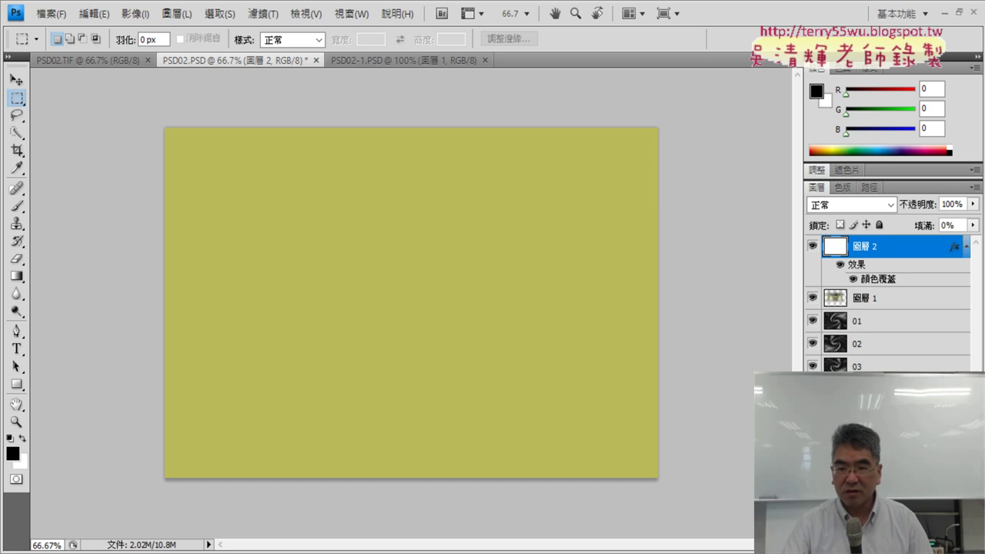
pyautogui.click(973, 226)
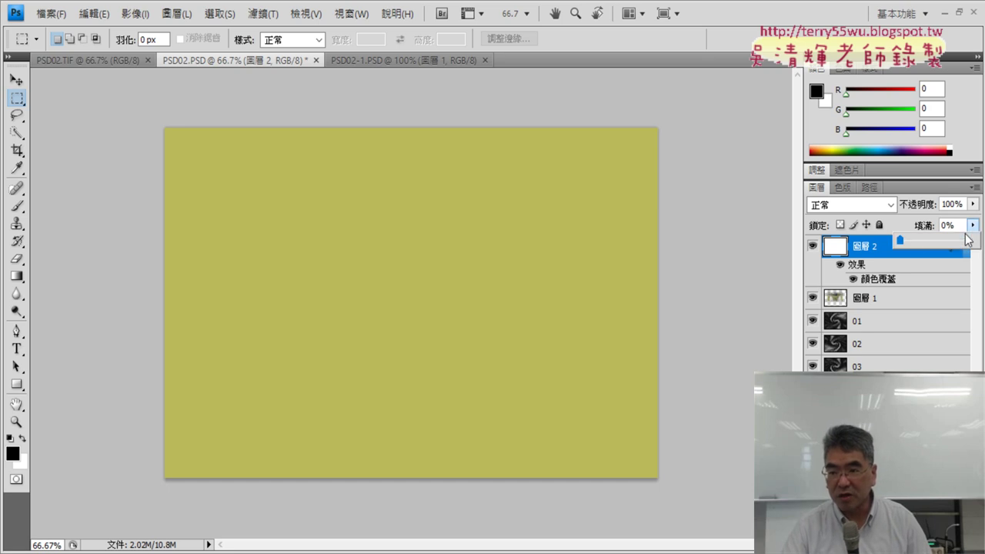
pyautogui.moveTo(903, 242); pyautogui.dragTo(900, 242)
pyautogui.click(949, 225)
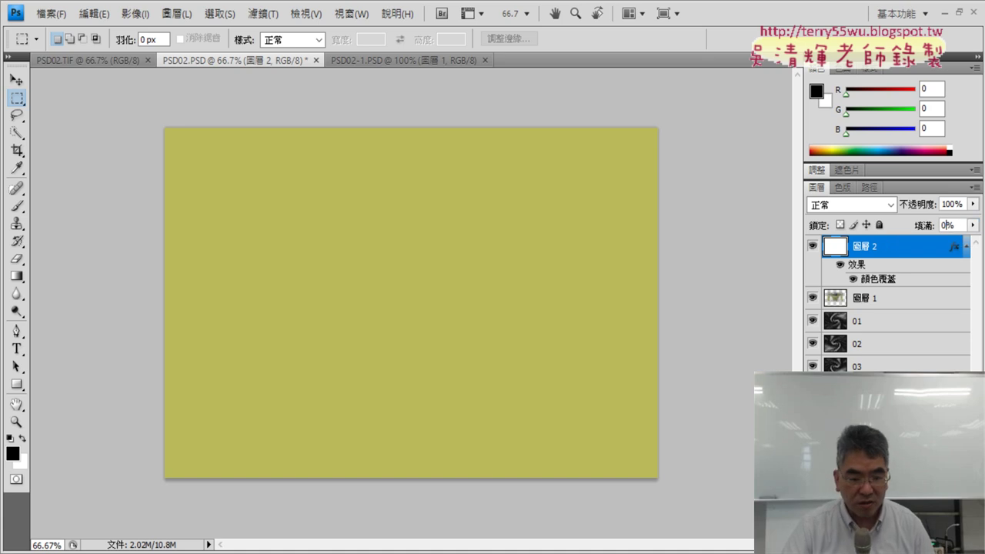
pyautogui.hotkey('alt', 'Tab')
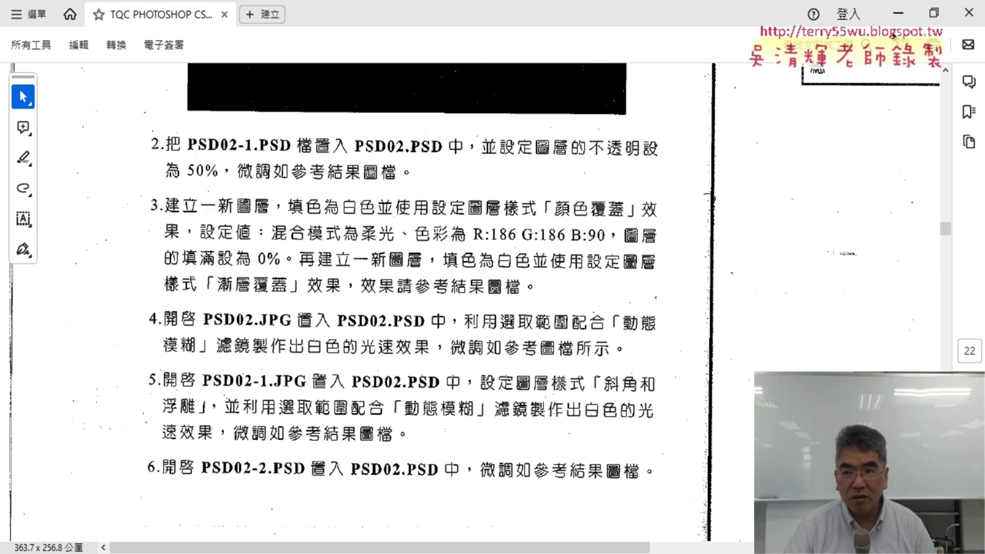
pyautogui.hotkey('alt', 'Tab')
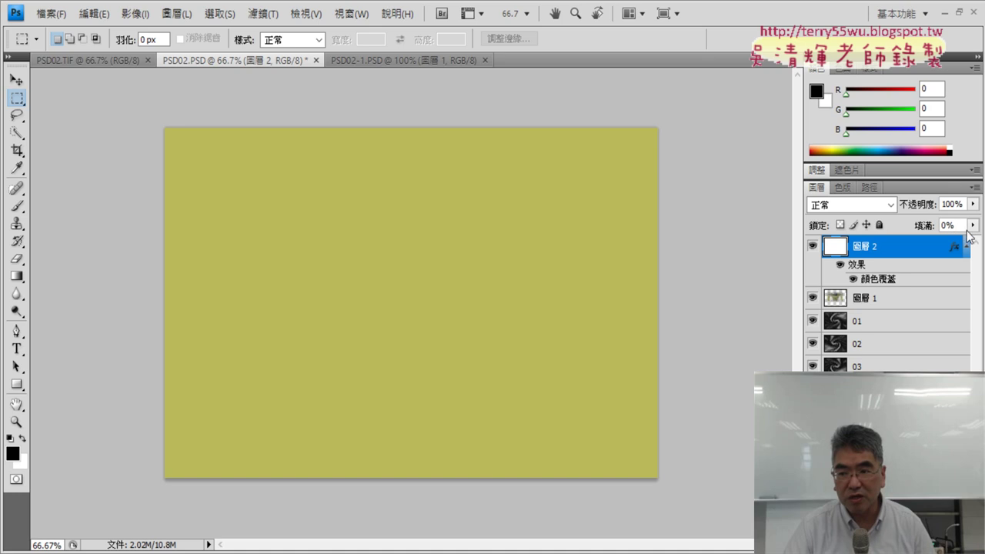
# Step: Raise 圖層 2's fill to 100% and set its Color Overlay blend mode to 柔光 (Soft Light)
pyautogui.click(974, 227)
pyautogui.moveTo(902, 240); pyautogui.dragTo(974, 240)
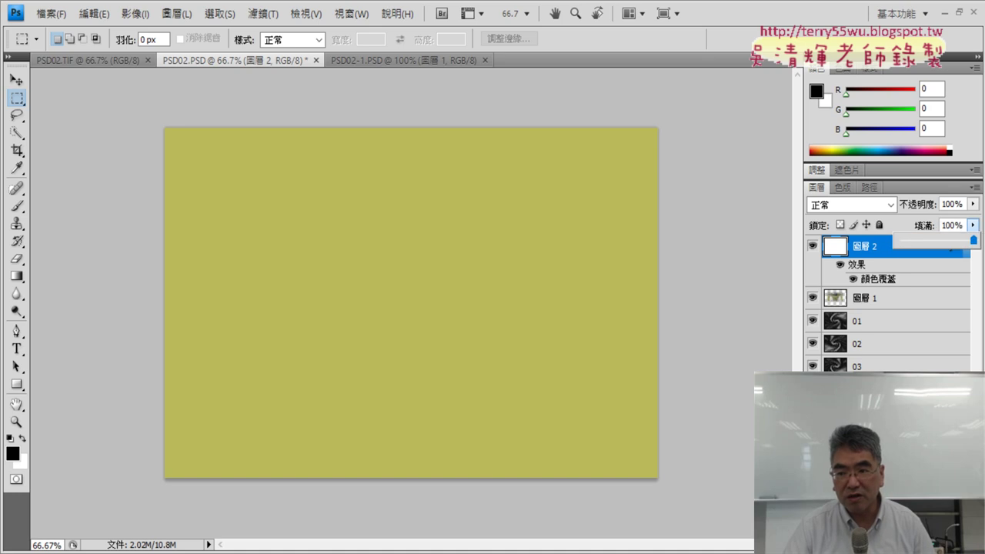
pyautogui.doubleClick(834, 246)
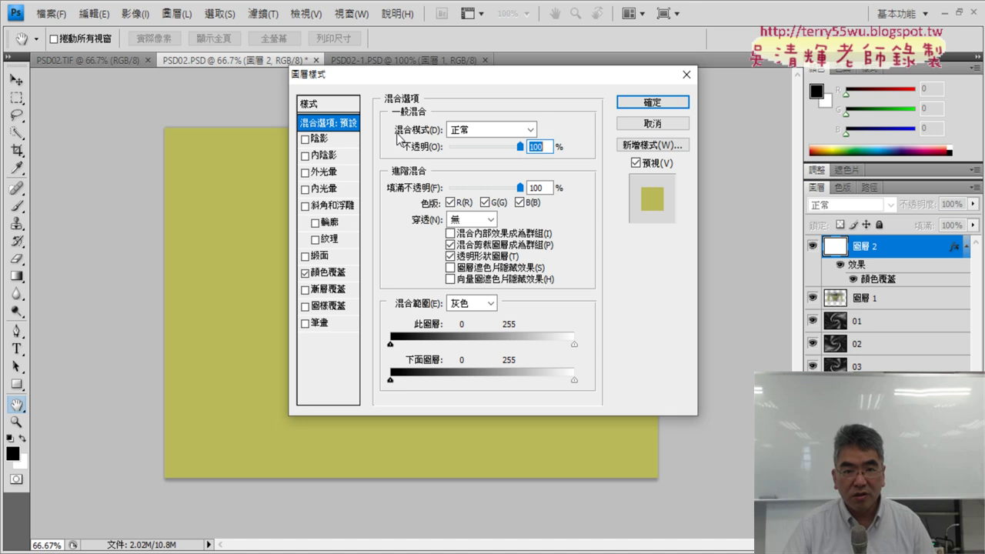
pyautogui.click(331, 275)
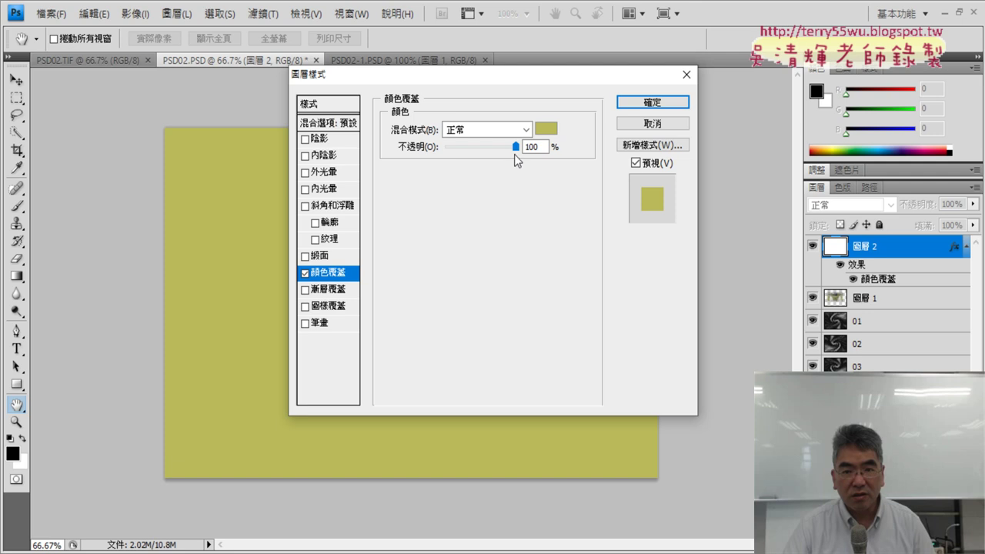
pyautogui.moveTo(516, 146)
pyautogui.mouseDown()
pyautogui.moveTo(445, 147)
pyautogui.moveTo(531, 150)
pyautogui.mouseUp()
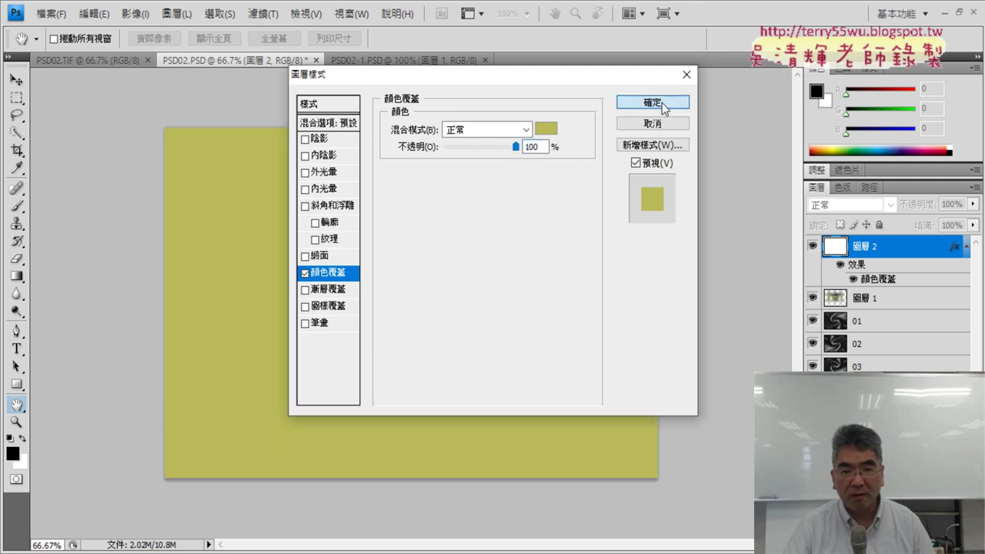
pyautogui.click(527, 129)
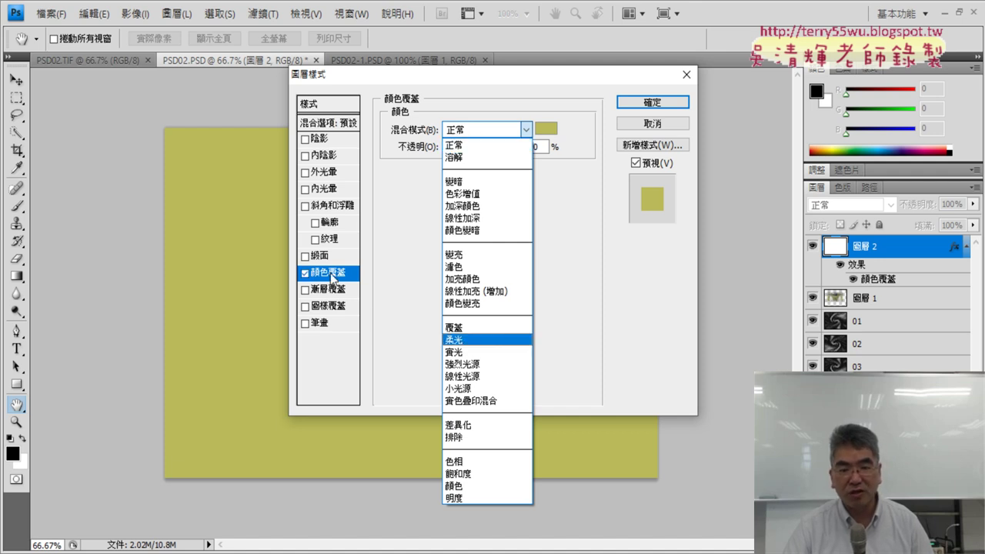
pyautogui.click(470, 345)
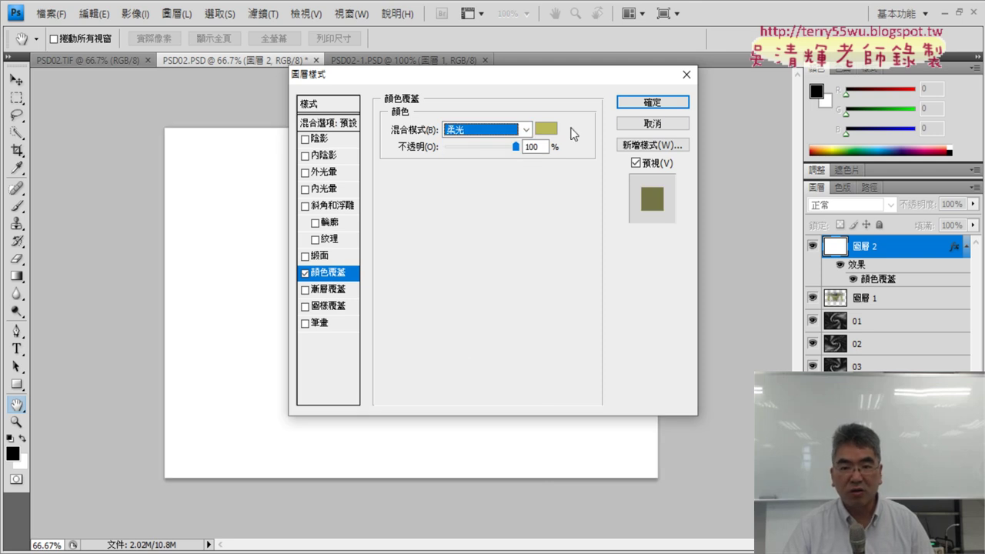
# Step: Confirm the layer style and lower Layer 2's fill to 0%
pyautogui.click(654, 105)
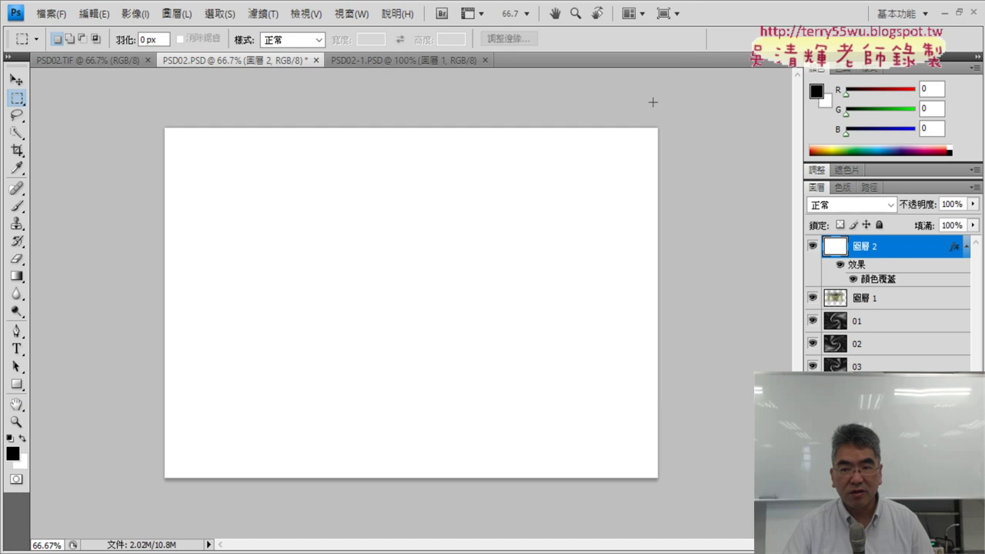
pyautogui.click(973, 225)
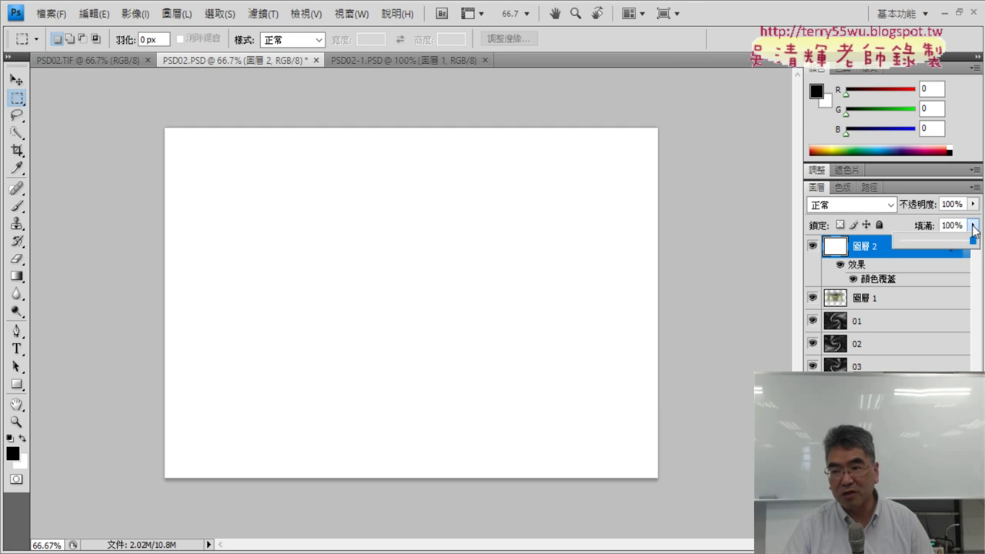
pyautogui.moveTo(971, 240)
pyautogui.mouseDown()
pyautogui.moveTo(888, 252)
pyautogui.moveTo(974, 241)
pyautogui.mouseUp()
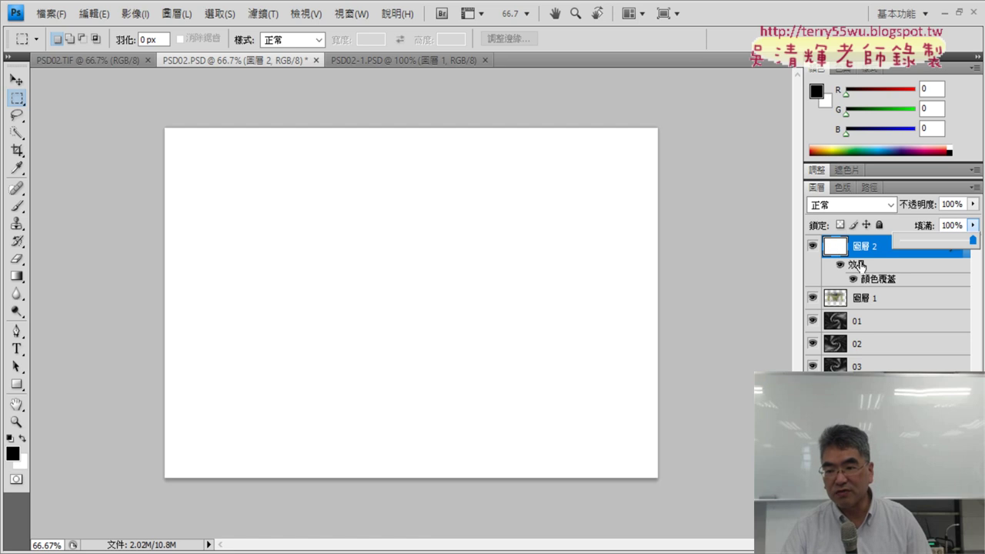
pyautogui.moveTo(972, 240); pyautogui.dragTo(935, 242)
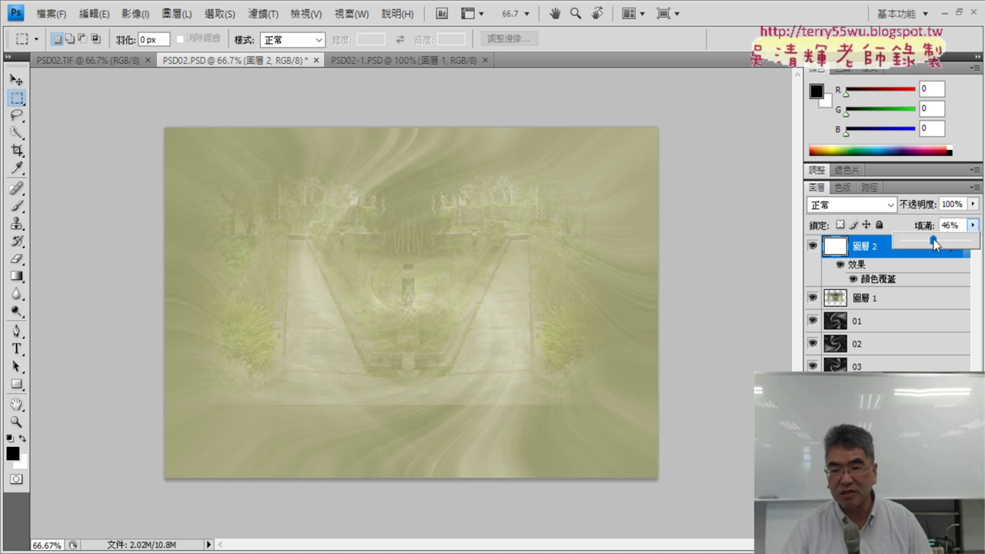
pyautogui.moveTo(928, 241); pyautogui.dragTo(897, 249)
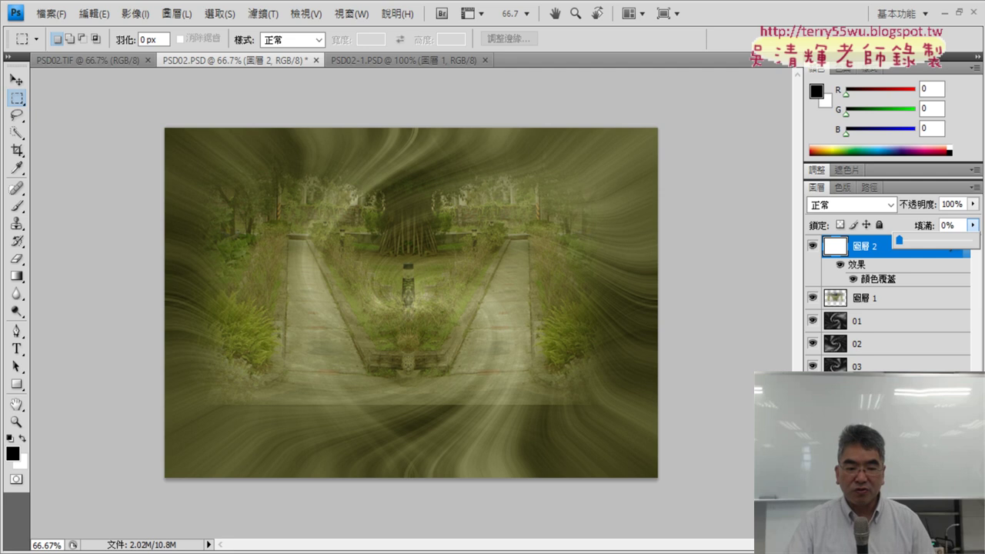
# Step: Check the exercise PDF, then add a new empty Layer 3 above Layer 2
pyautogui.hotkey('alt', 'Tab')
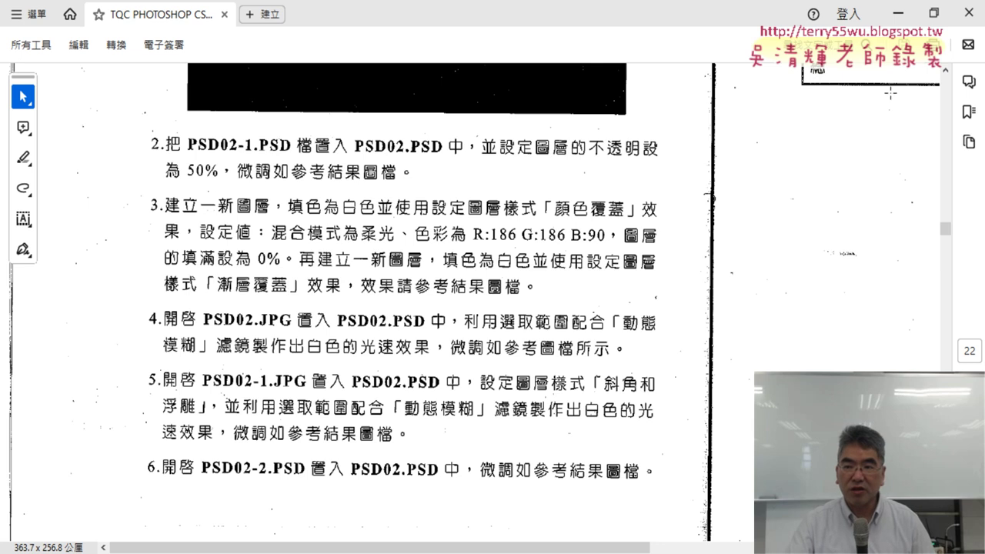
pyautogui.click(898, 13)
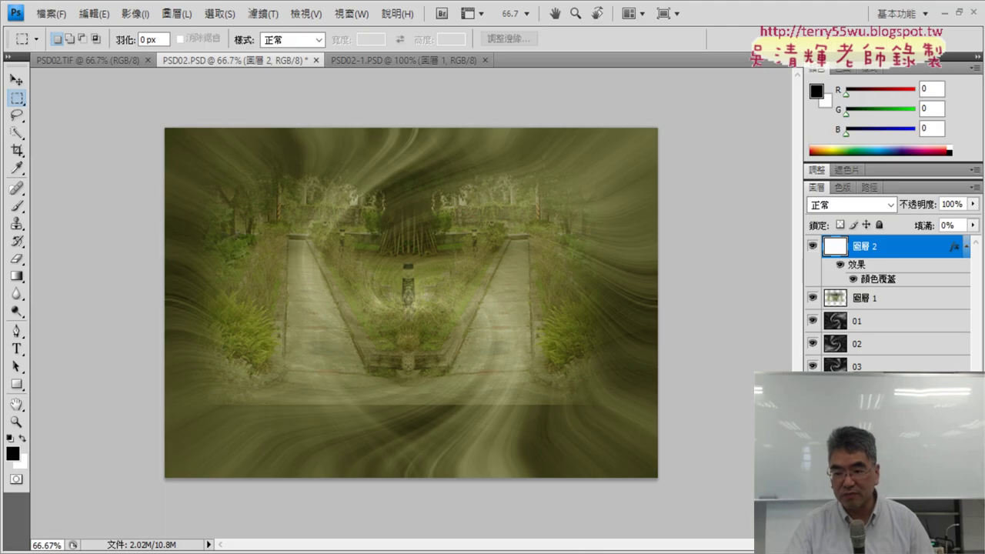
pyautogui.hotkey('ctrl', 'shift', 'alt', 'n')
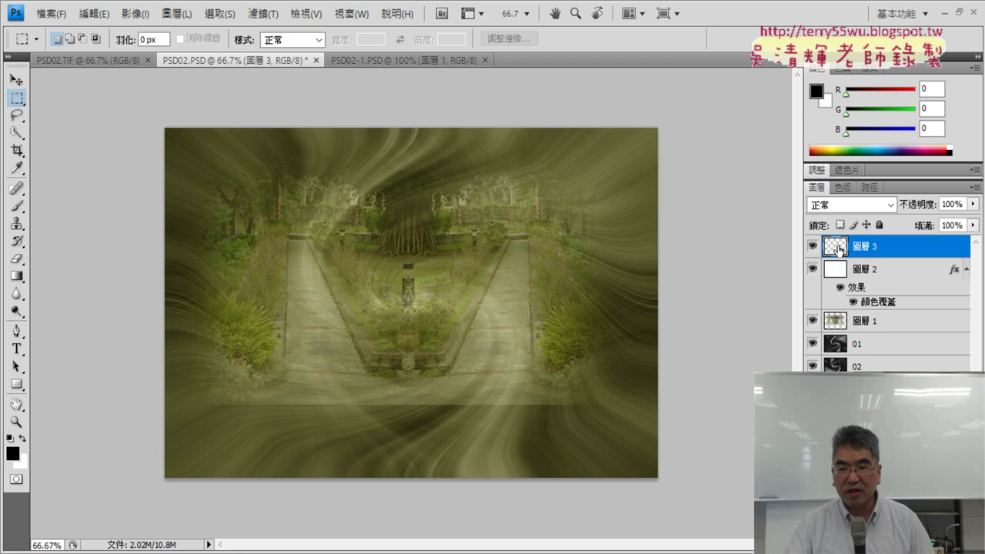
pyautogui.click(94, 13)
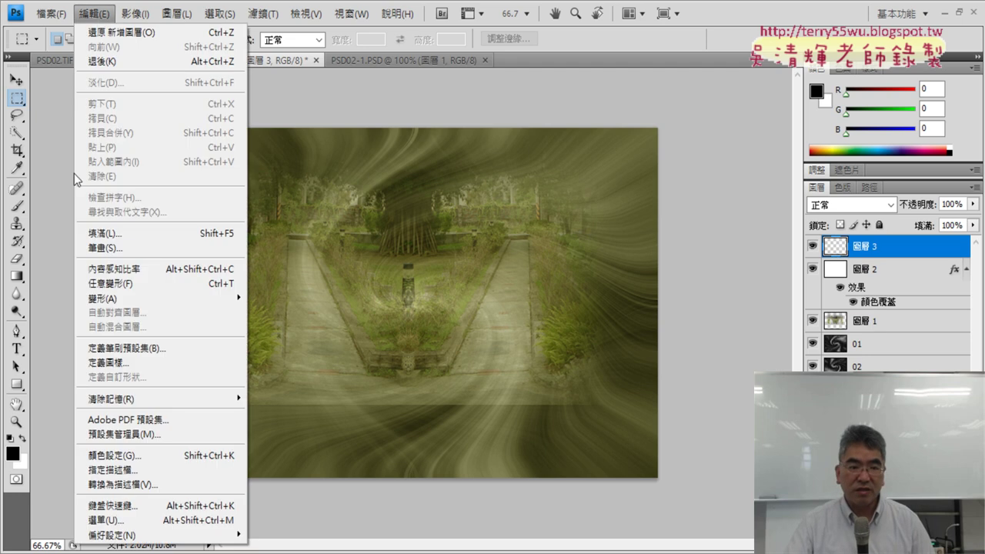
# Step: Fill Layer 3 with white, then preview and cancel a Gradient Overlay on it
pyautogui.click(106, 233)
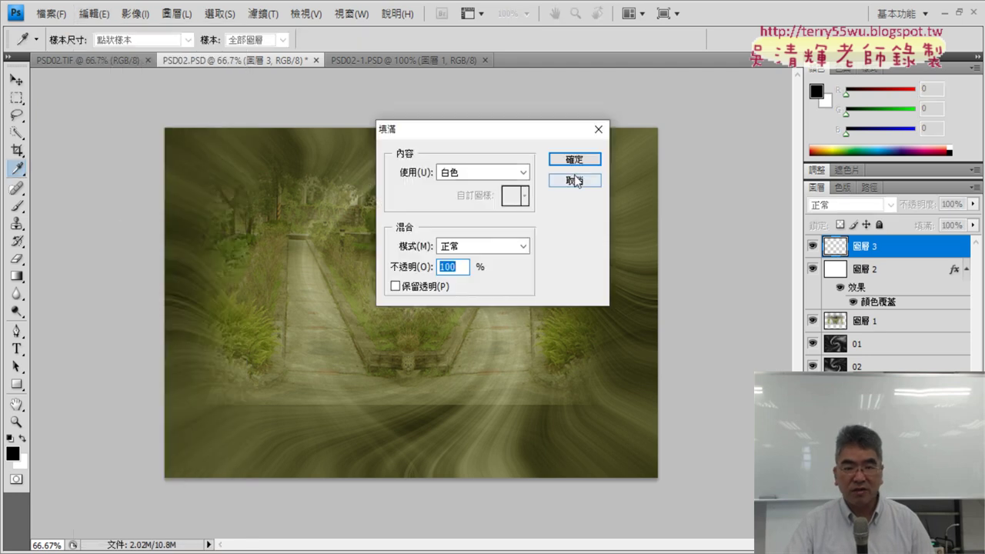
pyautogui.click(579, 160)
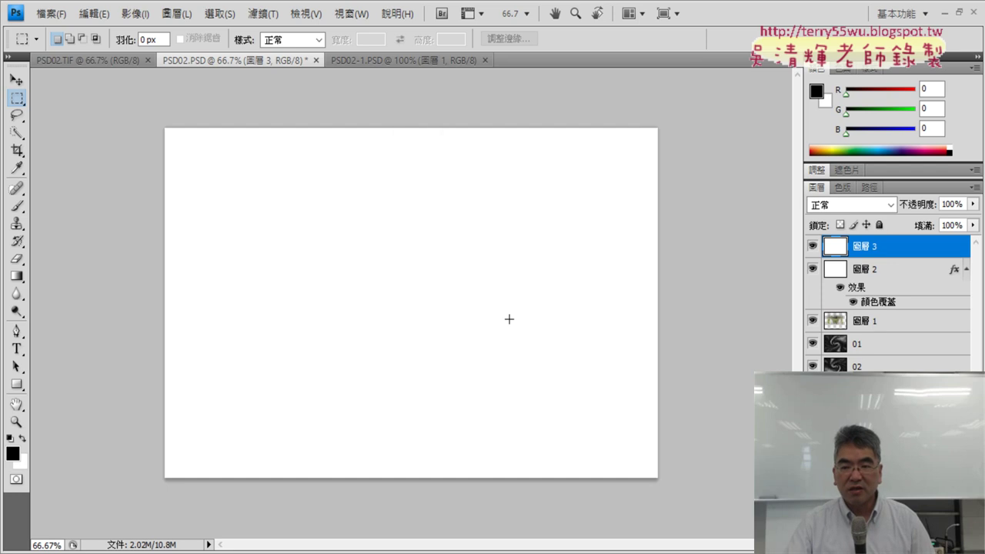
pyautogui.doubleClick(834, 251)
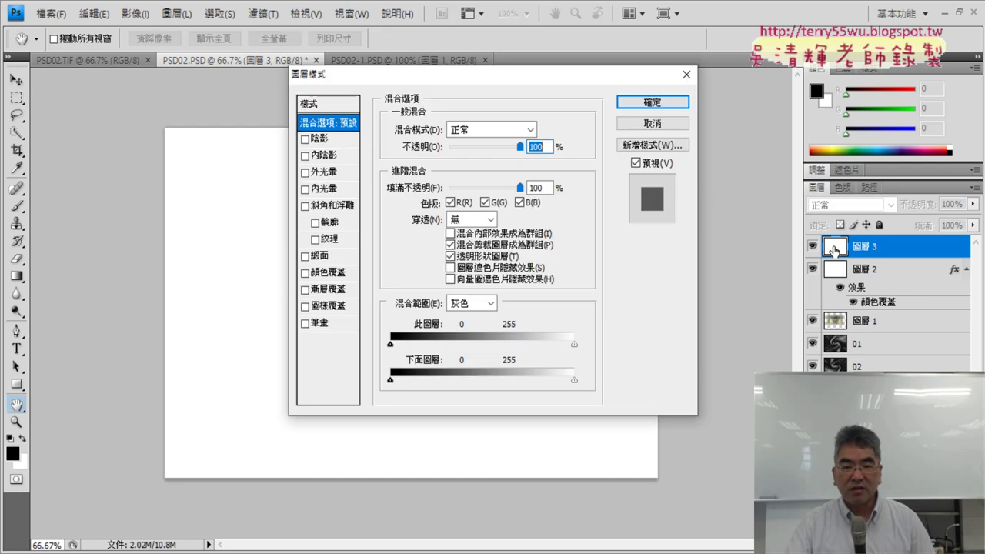
pyautogui.click(306, 290)
pyautogui.click(334, 296)
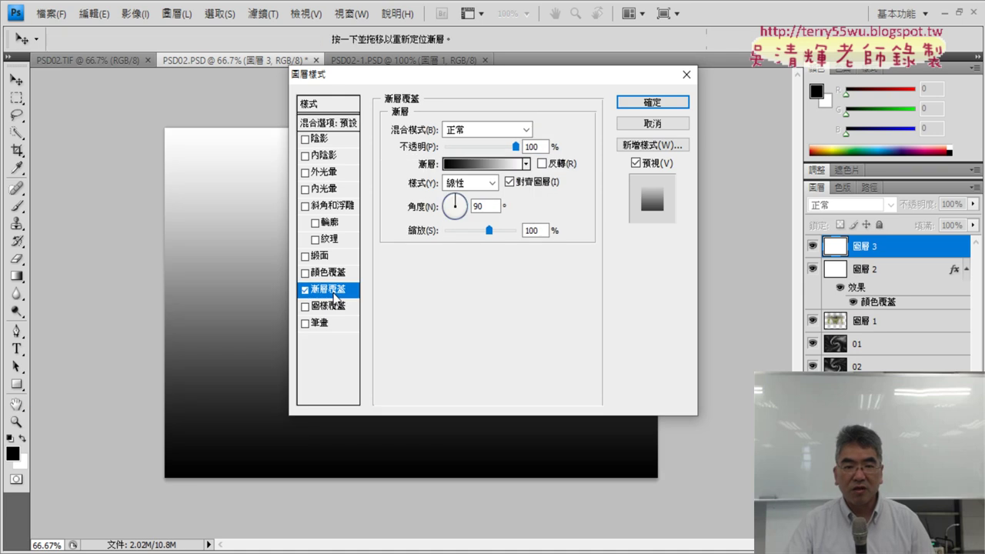
pyautogui.click(652, 123)
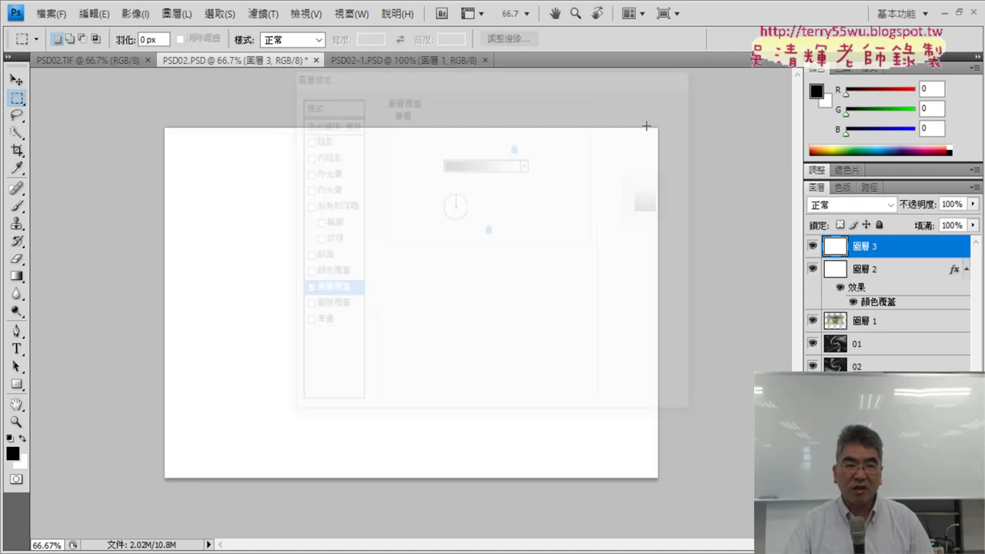
# Step: View the PSD02.TIF reference poster, then switch to the PSD02-1.PSD garden image
pyautogui.click(92, 61)
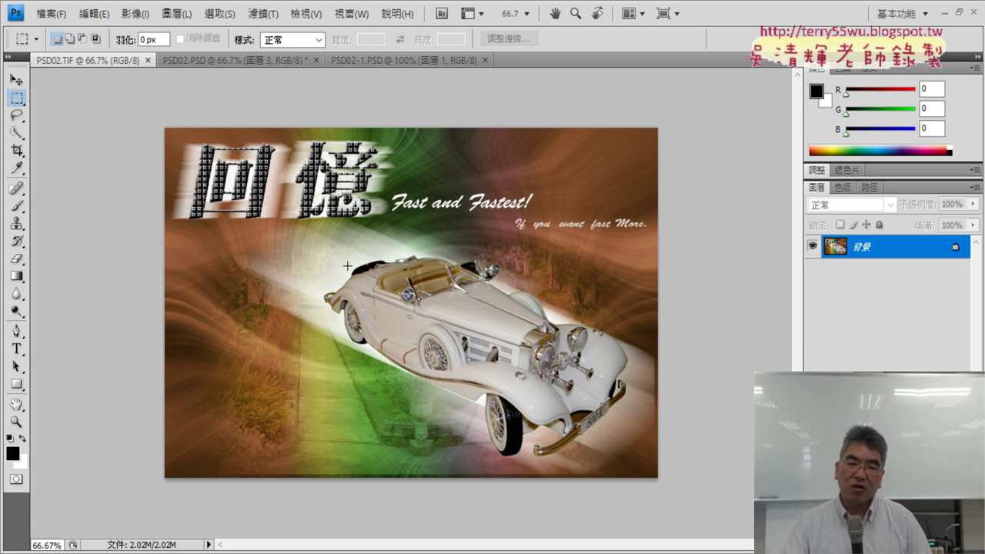
pyautogui.click(391, 60)
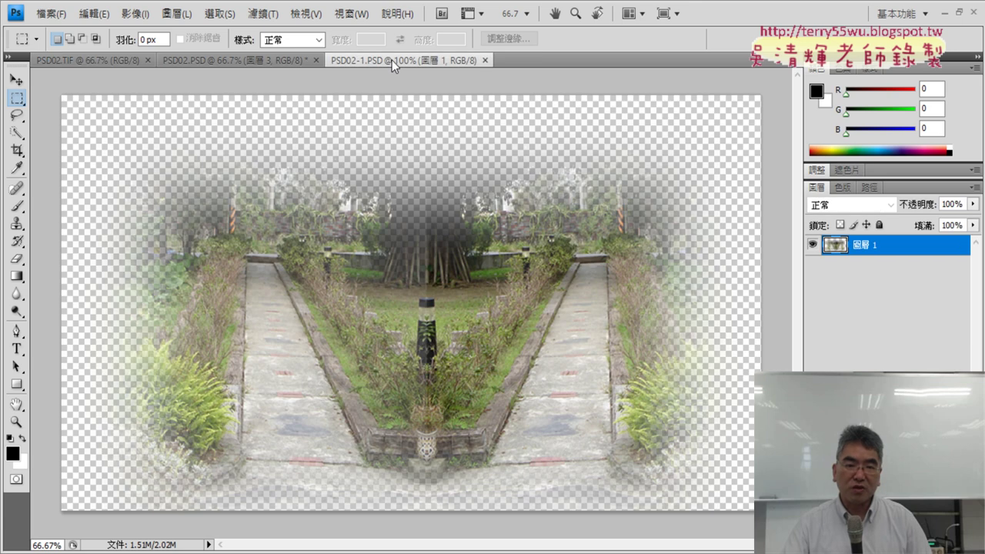
# Step: In PSD02.PSD, enable a Color Overlay on Layer 3 and open its blend mode list
pyautogui.click(245, 60)
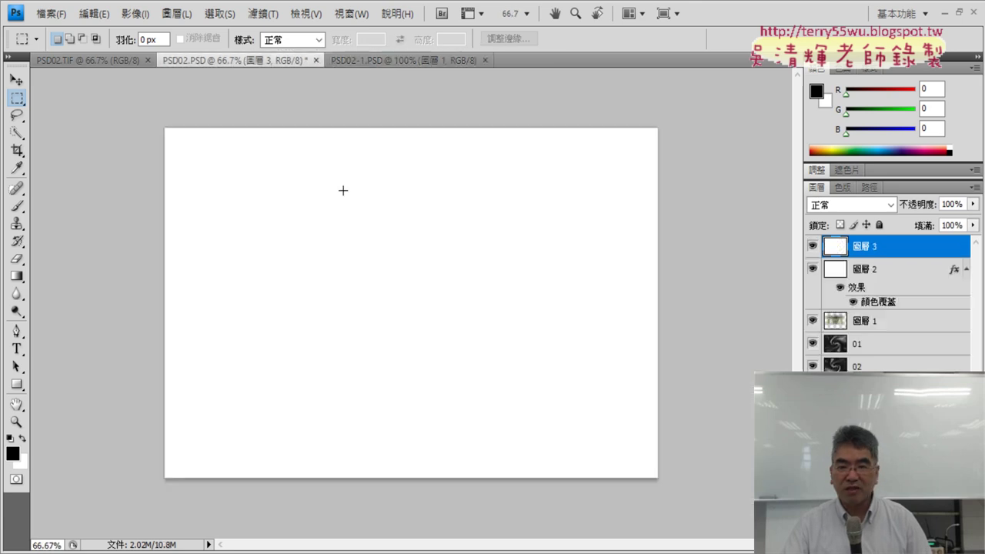
pyautogui.doubleClick(835, 247)
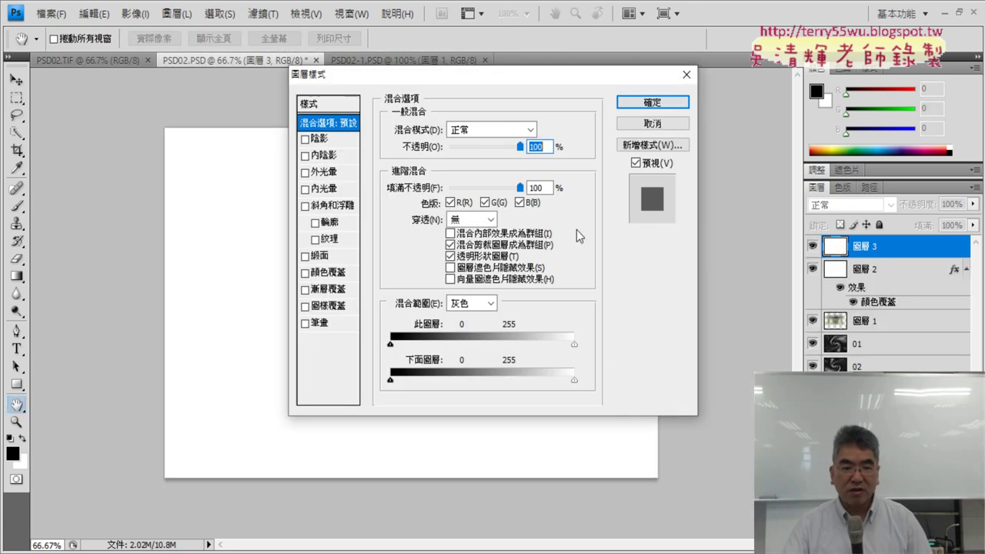
pyautogui.click(306, 272)
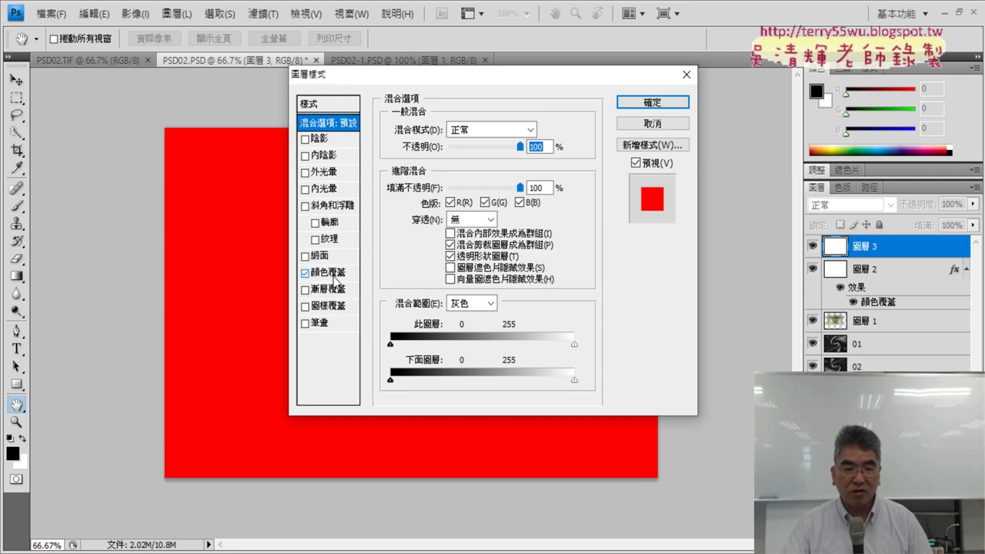
pyautogui.click(334, 272)
pyautogui.click(522, 131)
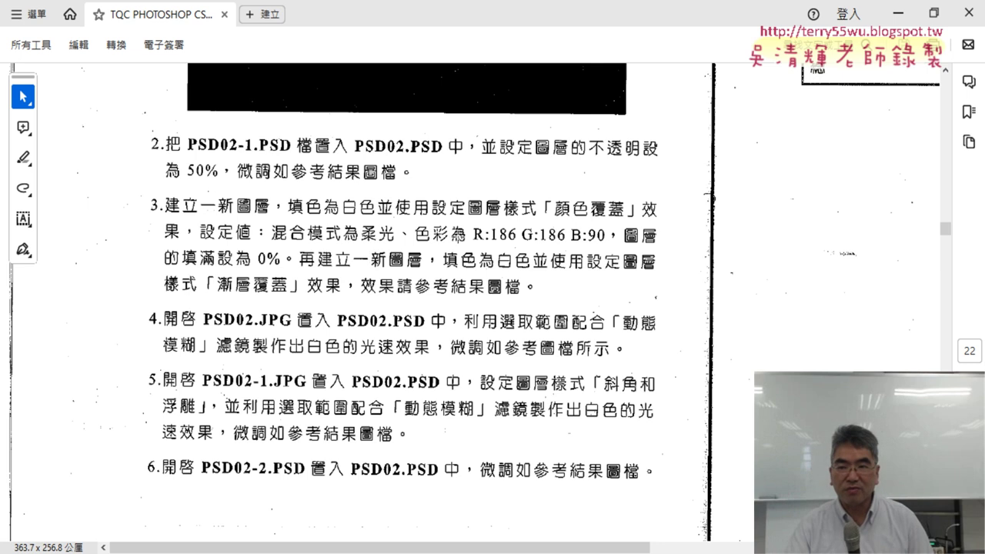
# Step: Minimize the PDF reader after reading item 3 to return to Photoshop
pyautogui.click(895, 16)
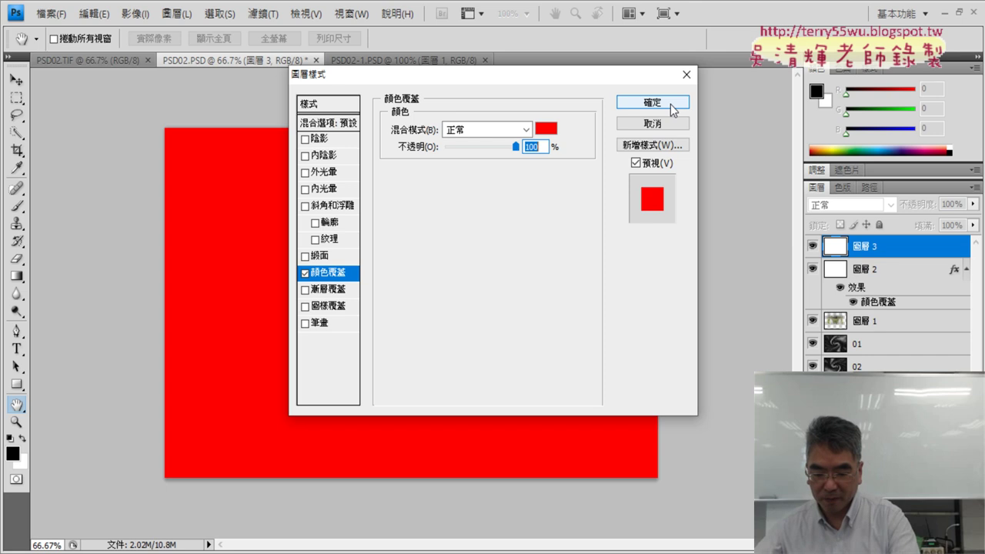
# Step: Cancel Layer 3's Color Overlay and switch back to the exercise PDF
pyautogui.press('Escape')
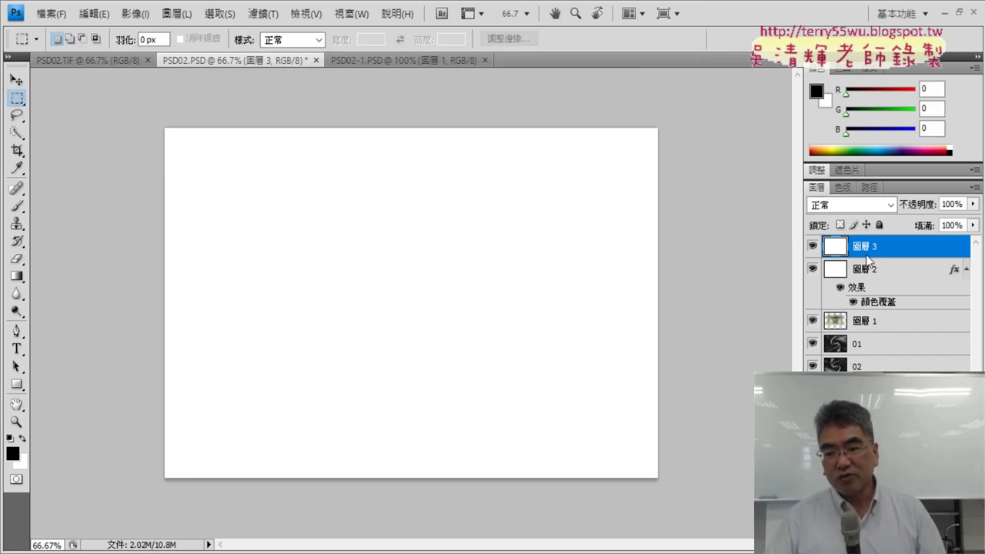
pyautogui.hotkey('alt', 'Tab')
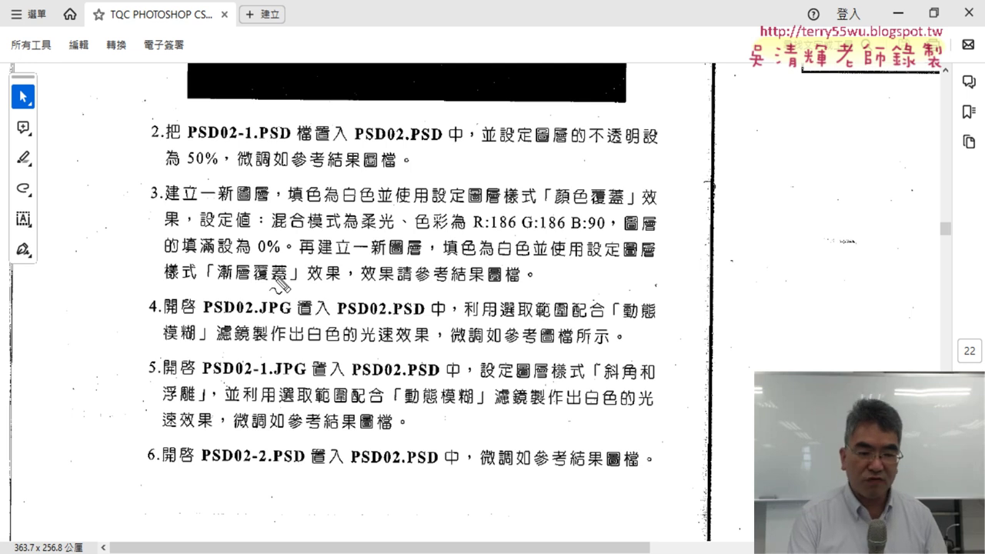
# Step: Mark item 3's fill 0% and Gradient Overlay lines, then view the PSD02.TIF poster
pyautogui.moveTo(159, 285)
pyautogui.mouseDown()
pyautogui.moveTo(178, 256)
pyautogui.moveTo(333, 254)
pyautogui.moveTo(340, 286)
pyautogui.mouseUp()
pyautogui.moveTo(179, 283); pyautogui.dragTo(509, 297)
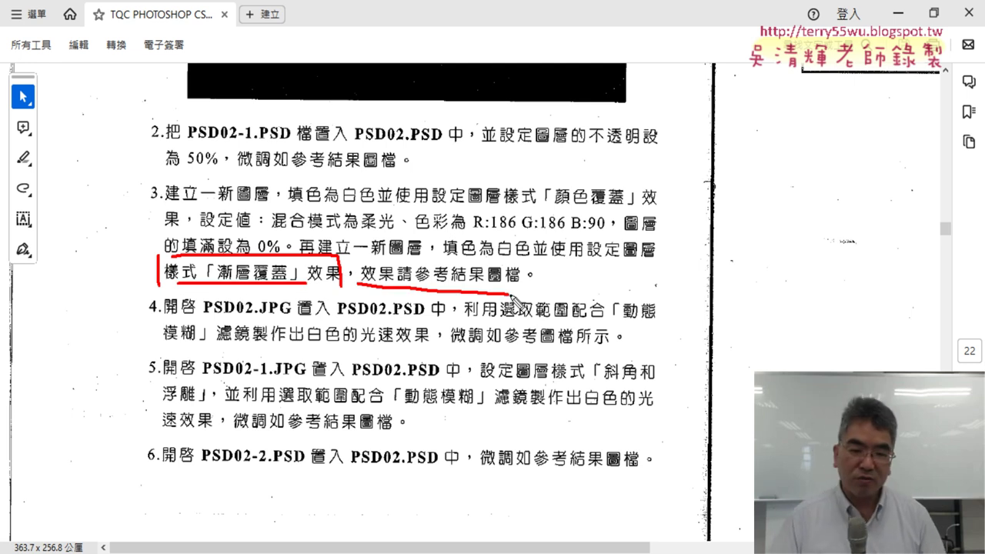
pyautogui.press('e')
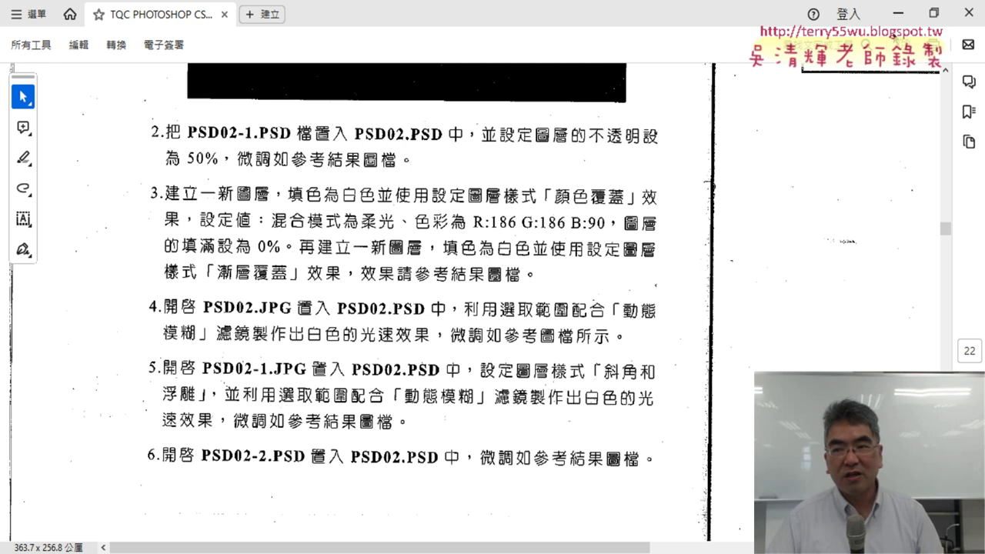
pyautogui.click(897, 13)
pyautogui.click(87, 61)
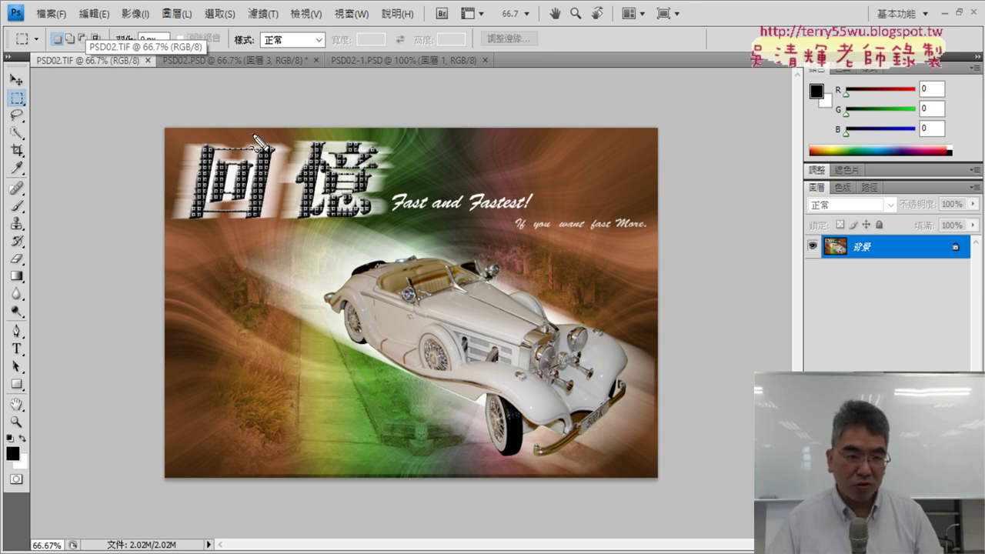
# Step: Mark the six vertical colour bands on the PSD02.TIF reference poster, then clear the marks
pyautogui.moveTo(244, 112); pyautogui.dragTo(238, 313)
pyautogui.moveTo(300, 109); pyautogui.dragTo(293, 291)
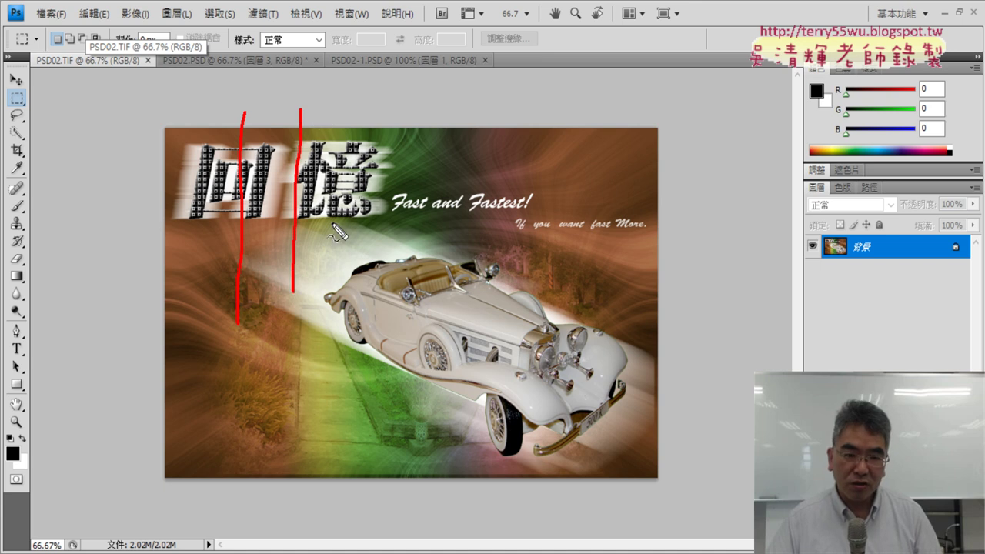
pyautogui.moveTo(352, 121); pyautogui.dragTo(348, 201)
pyautogui.moveTo(418, 117); pyautogui.dragTo(409, 183)
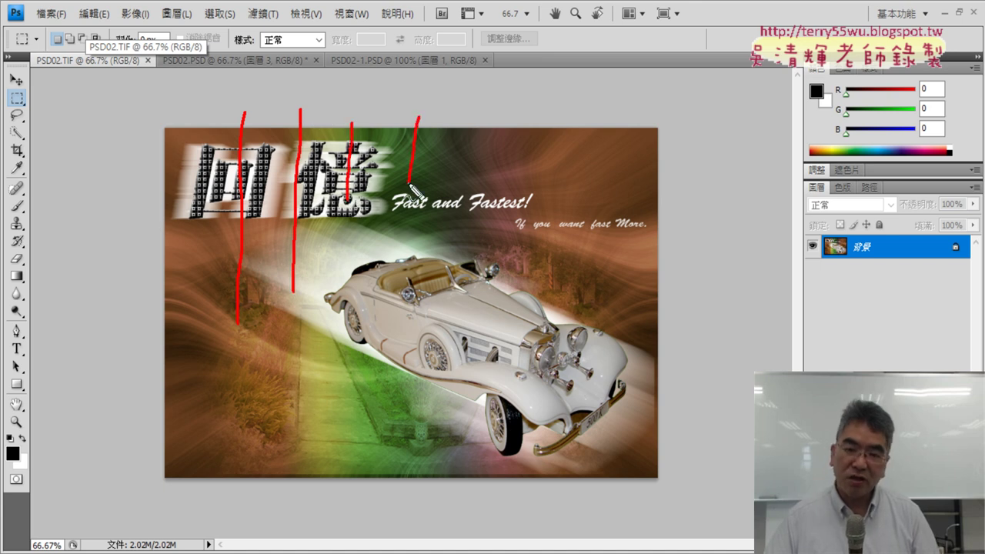
pyautogui.moveTo(475, 124); pyautogui.dragTo(468, 178)
pyautogui.moveTo(522, 125); pyautogui.dragTo(510, 191)
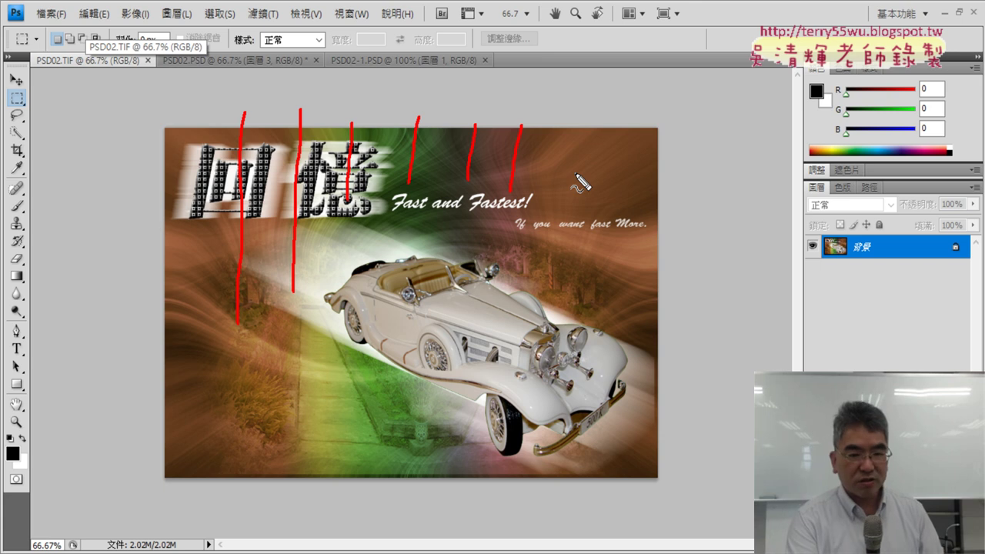
pyautogui.press('Escape')
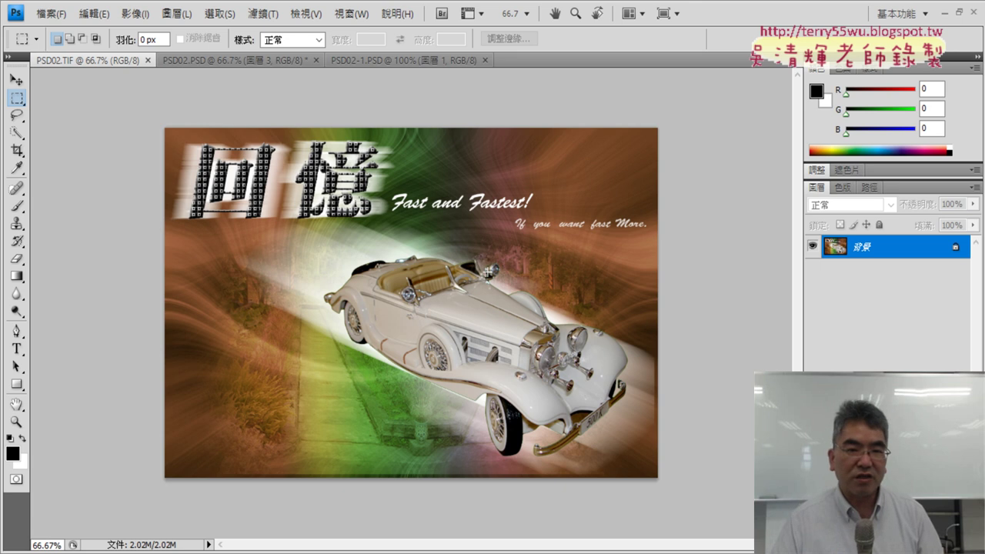
# Step: Enable a Gradient Overlay on PSD02.PSD's Layer 3 and open the gradient preset picker
pyautogui.click(224, 59)
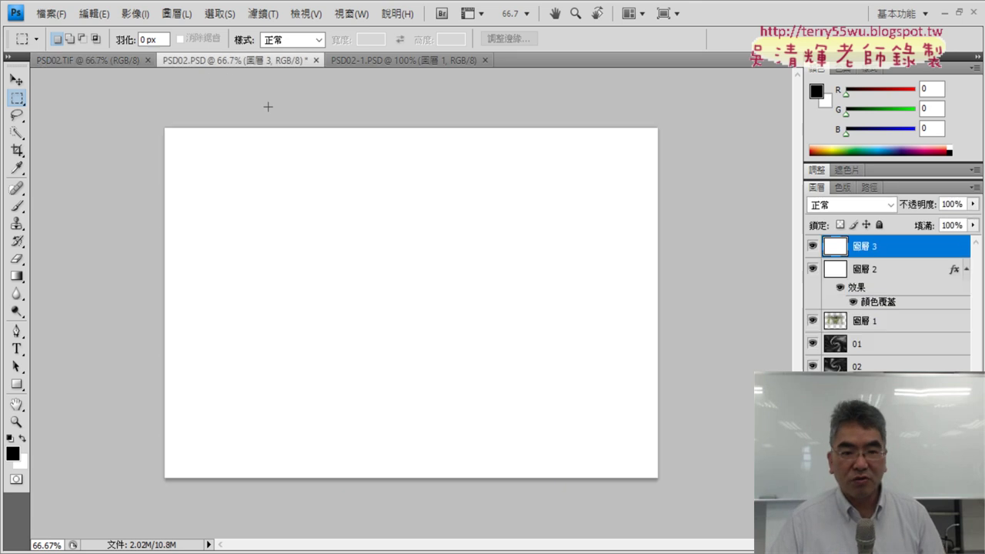
pyautogui.doubleClick(840, 250)
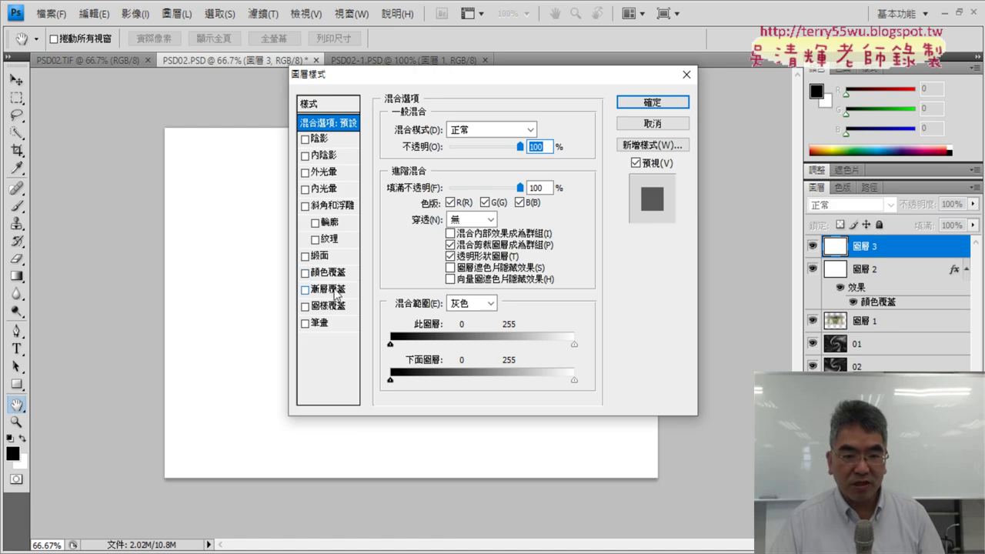
pyautogui.click(331, 289)
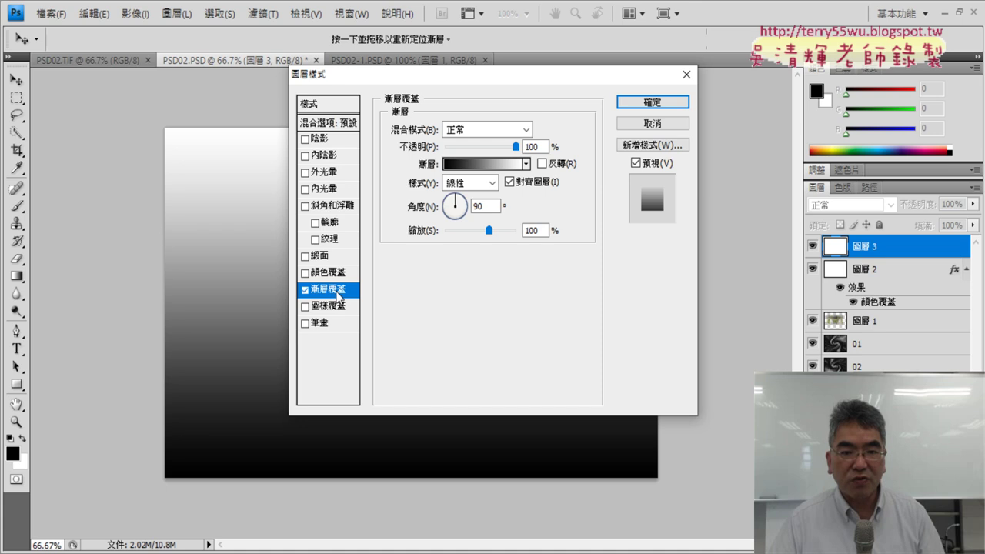
pyautogui.click(526, 164)
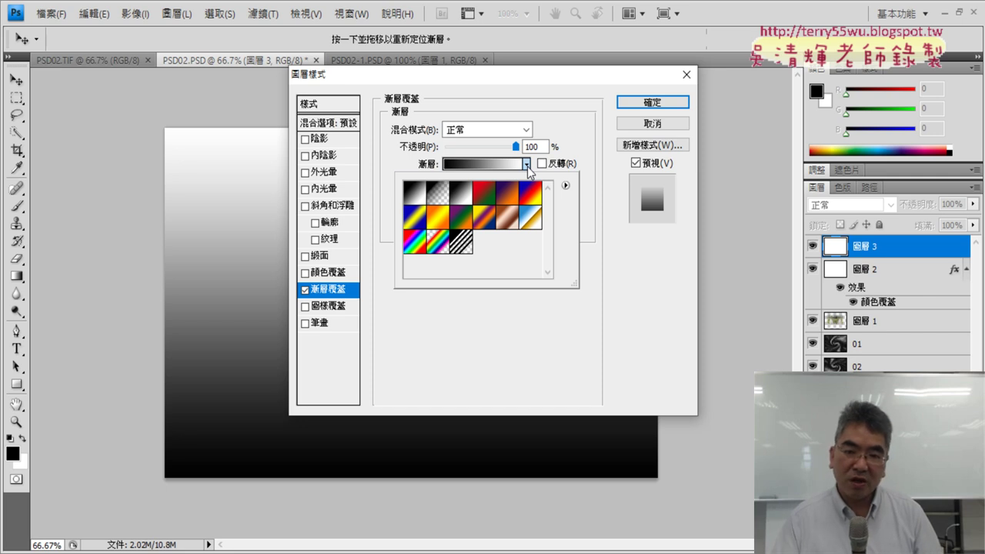
# Step: Apply the rainbow spectrum preset to Layer 3's Gradient Overlay, leaving Reverse off
pyautogui.click(411, 245)
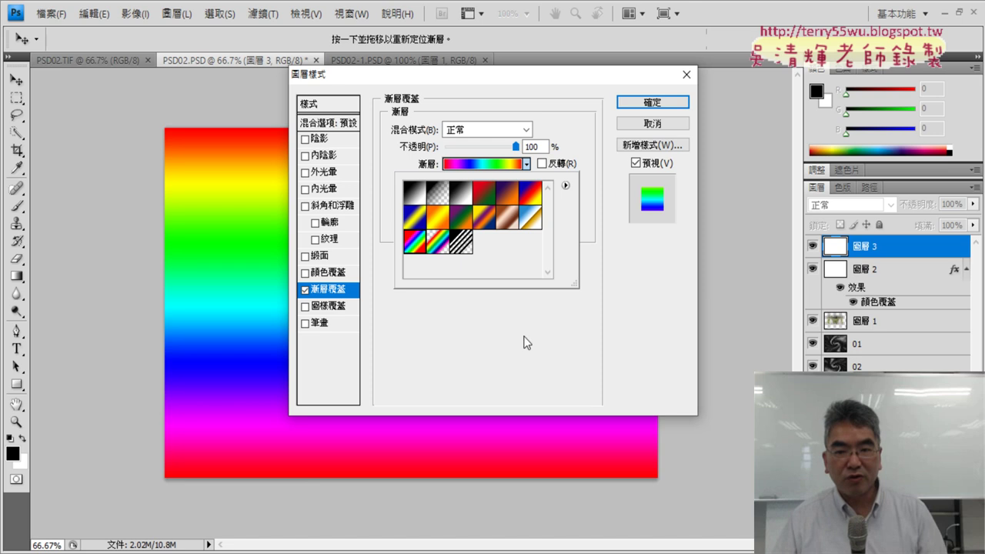
pyautogui.click(542, 164)
pyautogui.click(541, 164)
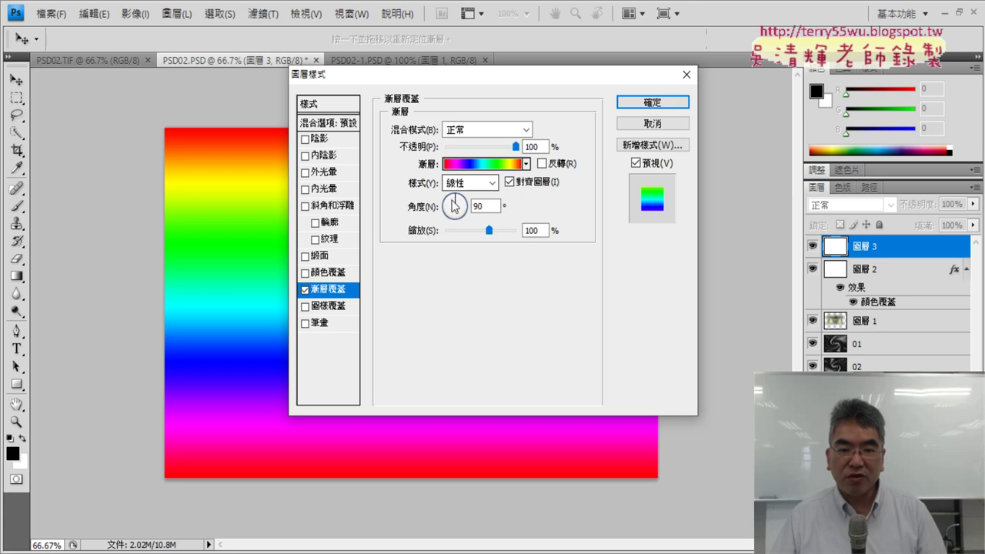
# Step: Change Layer 3's rainbow Gradient Overlay angle from 90° to 180° and its scale to 49%
pyautogui.click(481, 207)
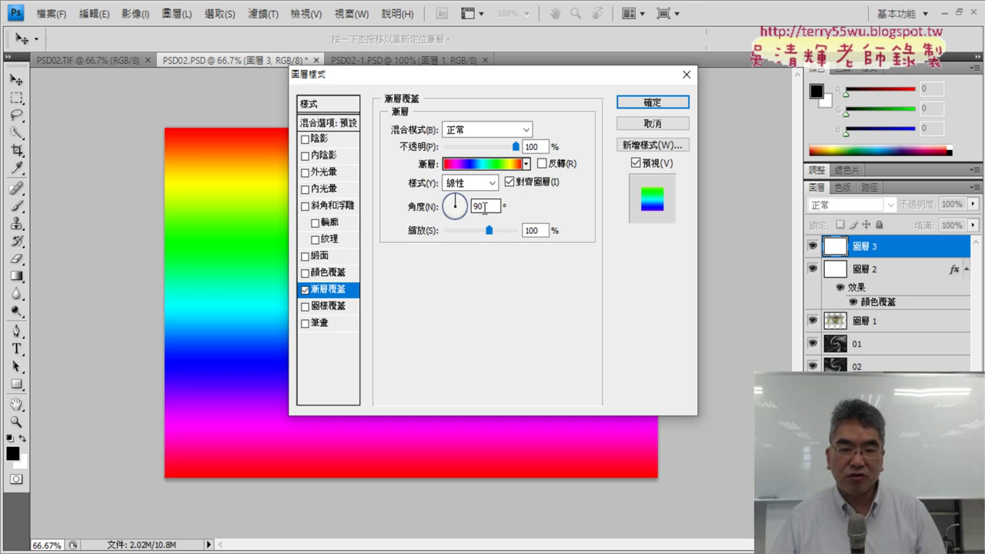
pyautogui.moveTo(484, 207); pyautogui.dragTo(435, 206)
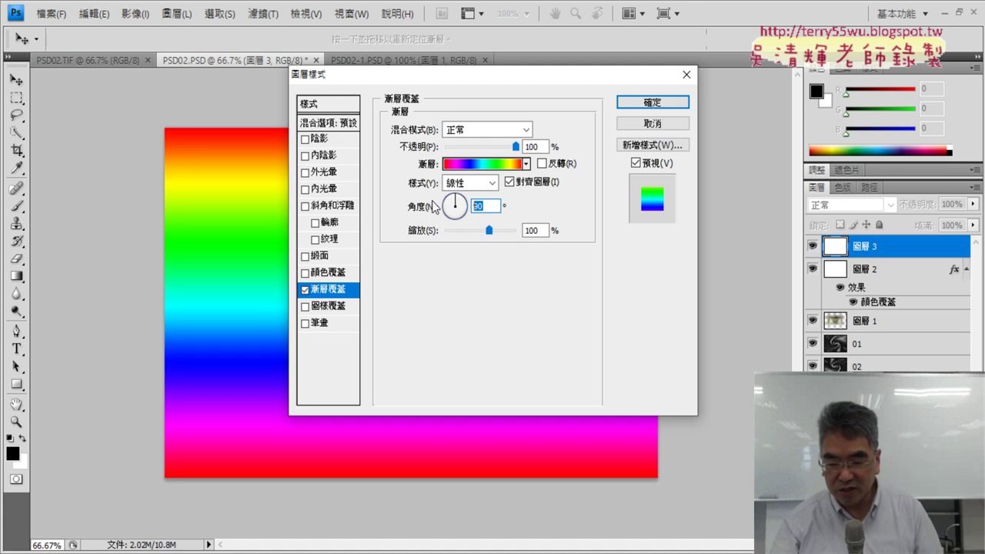
pyautogui.write('180')
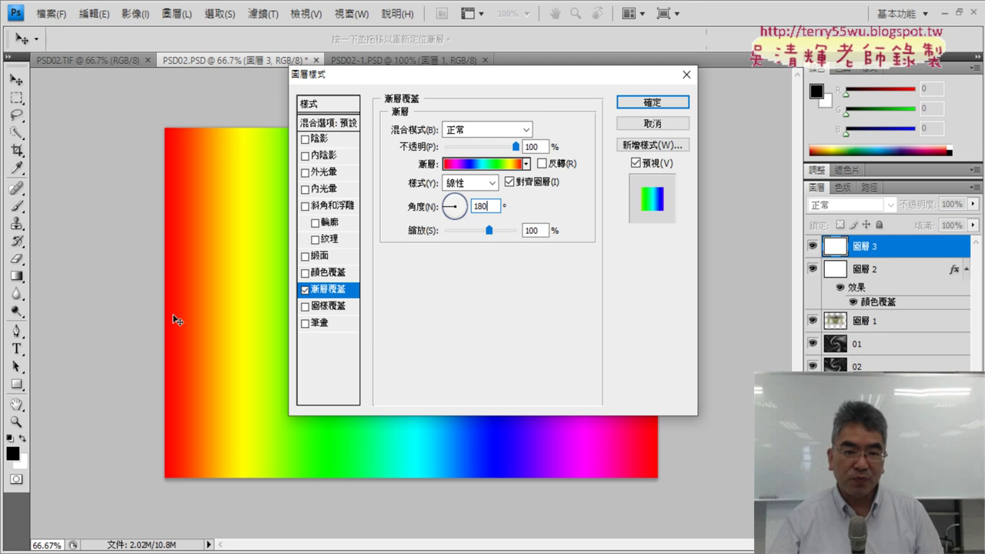
pyautogui.moveTo(492, 83); pyautogui.dragTo(765, 87)
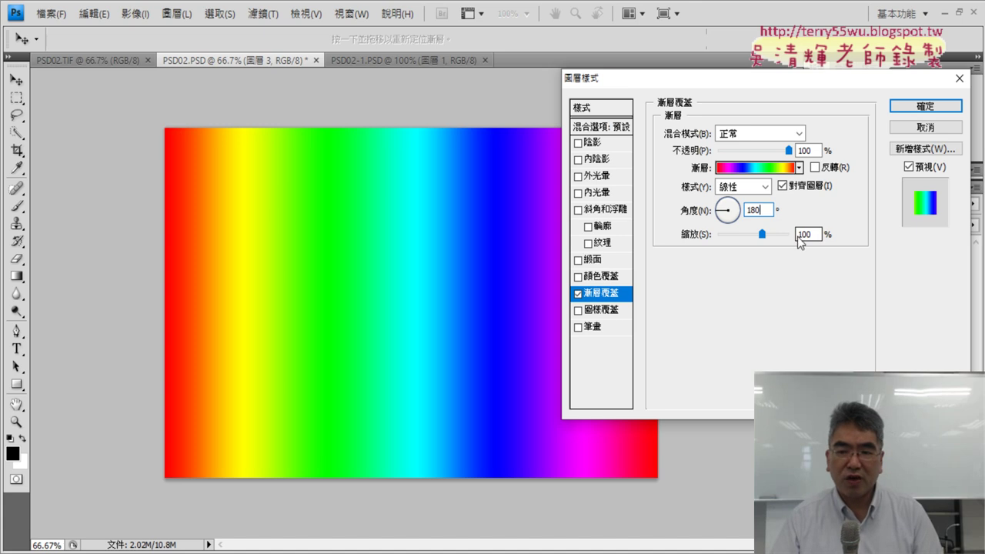
pyautogui.moveTo(761, 236); pyautogui.dragTo(732, 235)
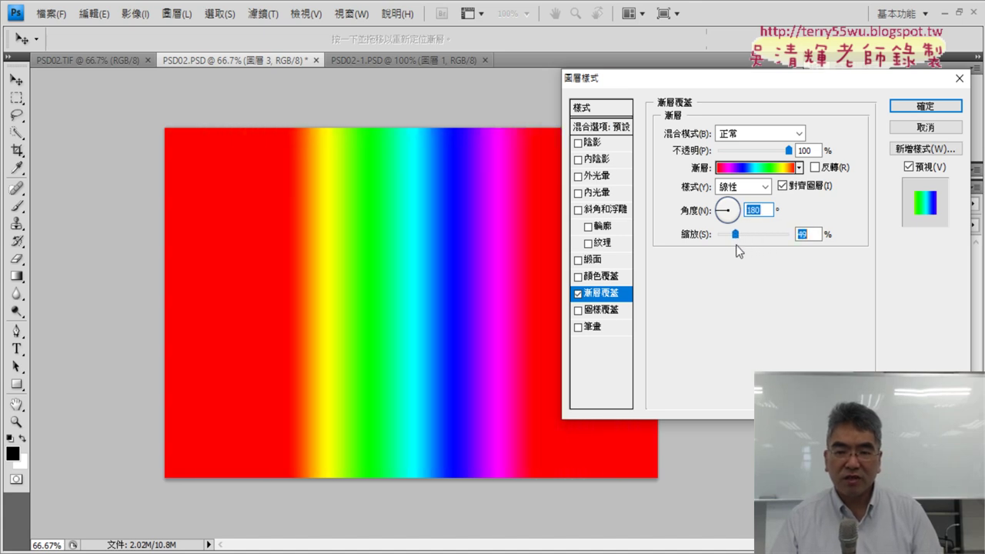